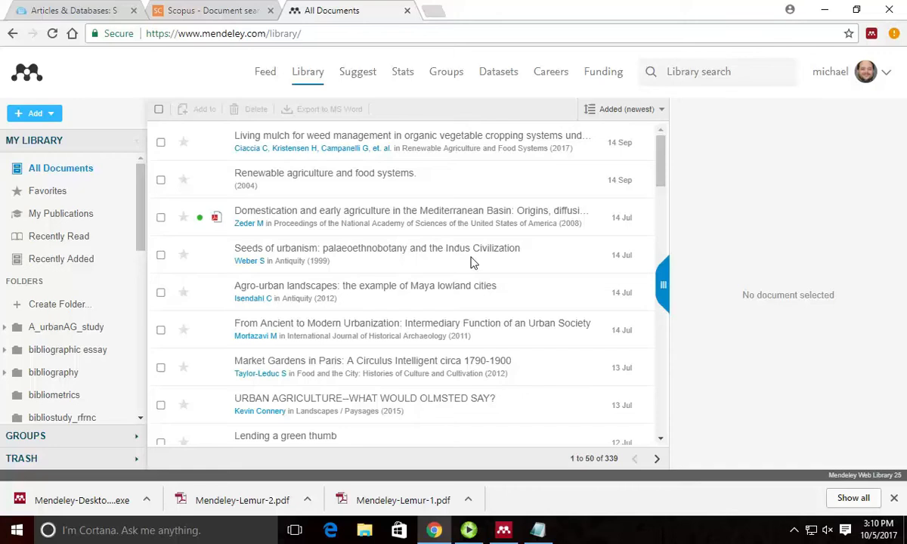
Step: Switch to Mendeley Desktop and add the file 289778.pdf from the Desktop folder to the library
left_click(502, 532)
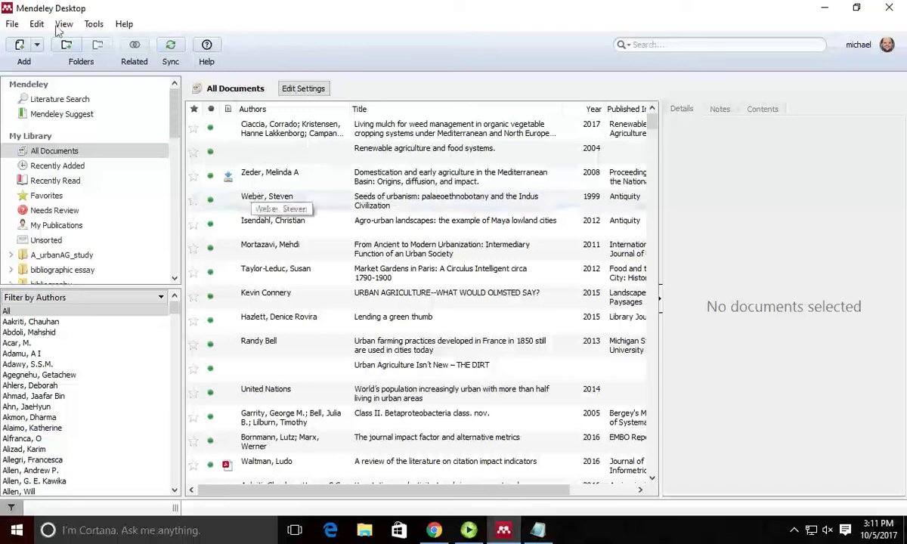
left_click(38, 45)
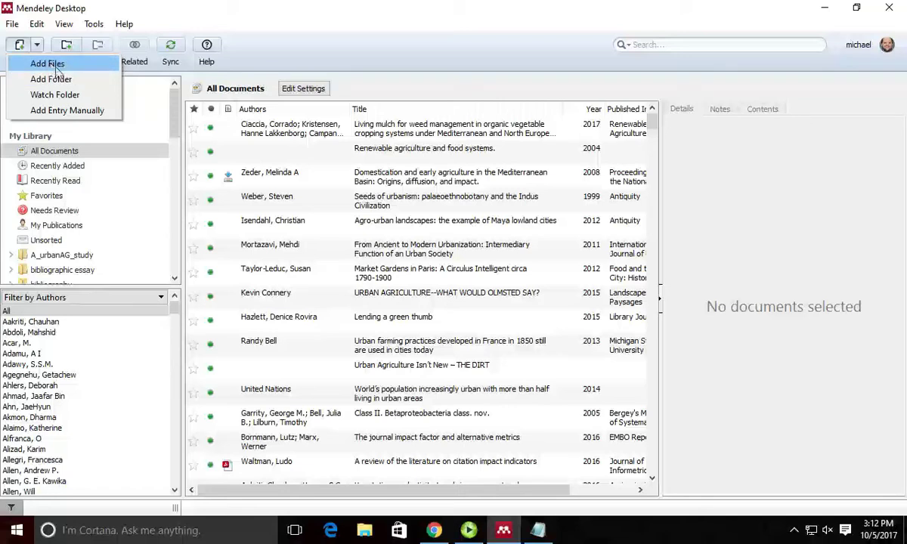
left_click(56, 67)
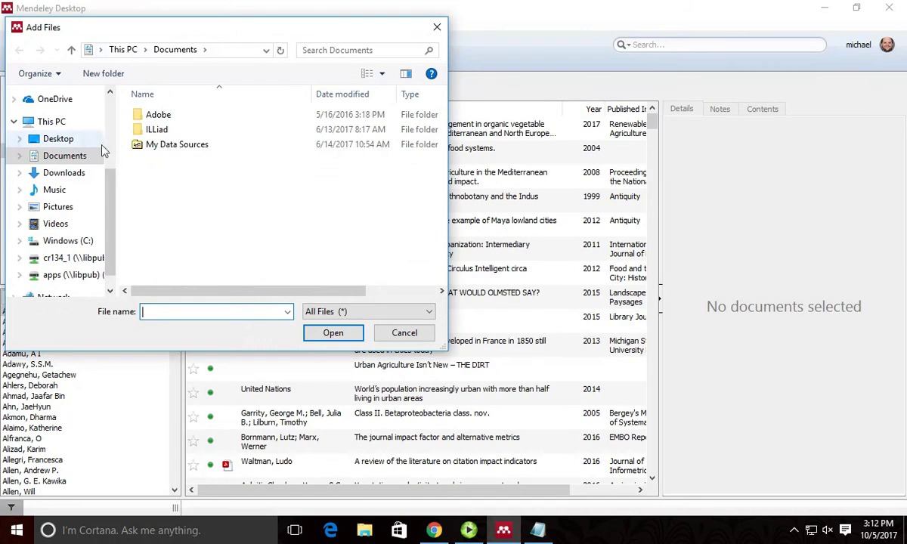
left_click(86, 139)
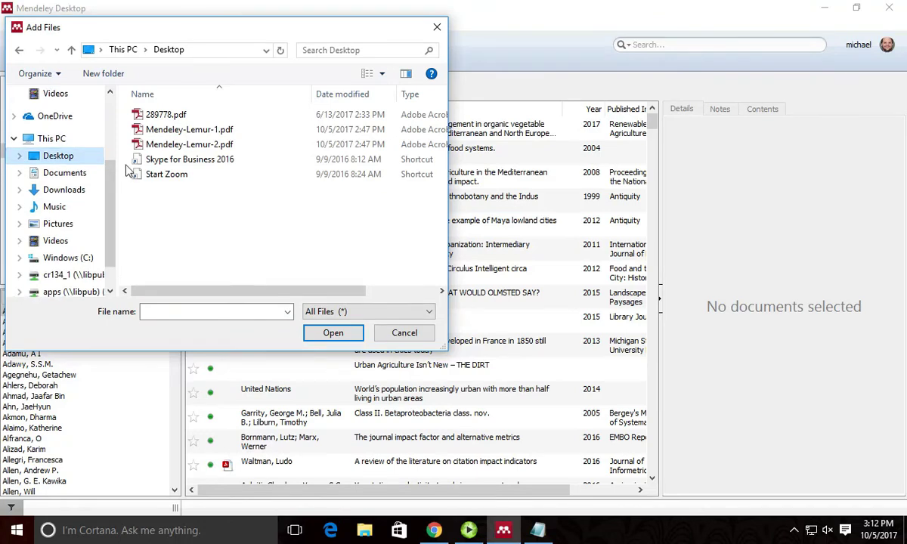
left_click(175, 115)
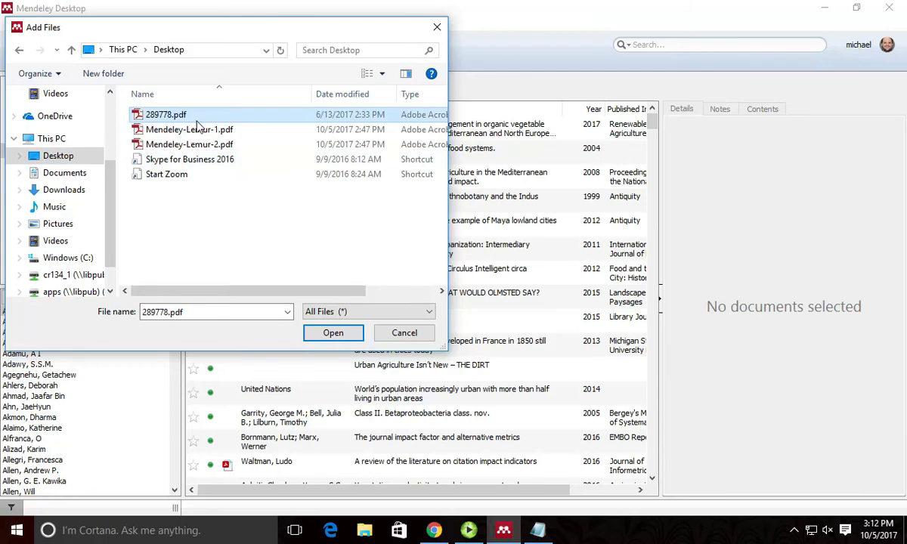
left_click(333, 333)
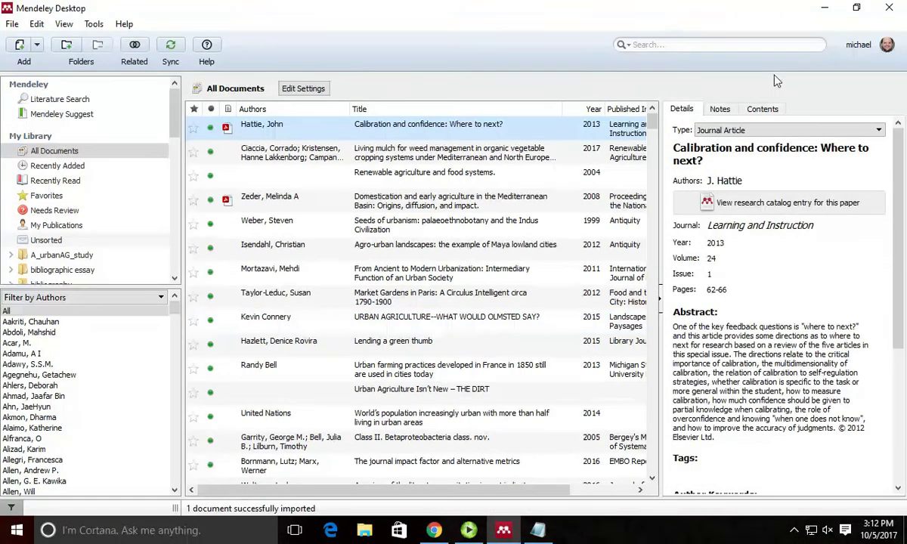
Step: Review the imported article's bibliographic details, table of contents and notes
scroll(755, 302, "down", 5)
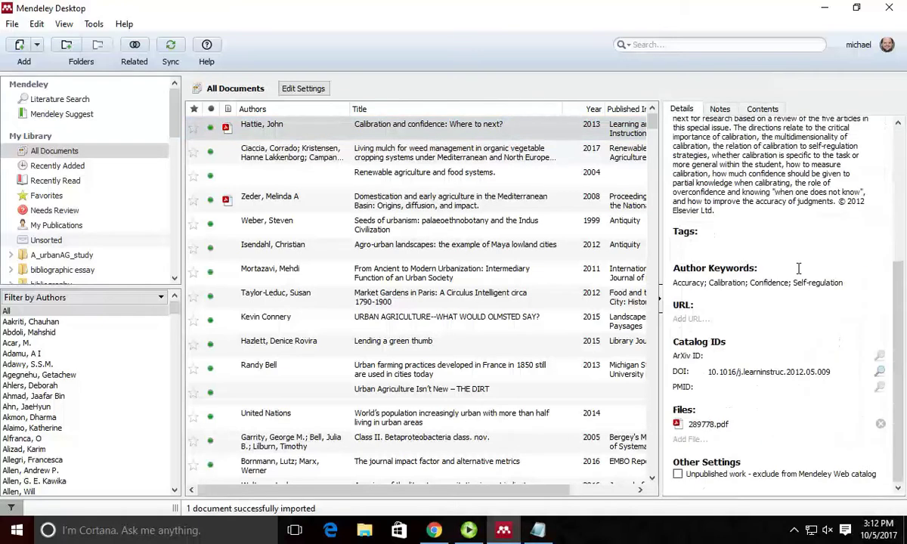
scroll(799, 268, "up", 5)
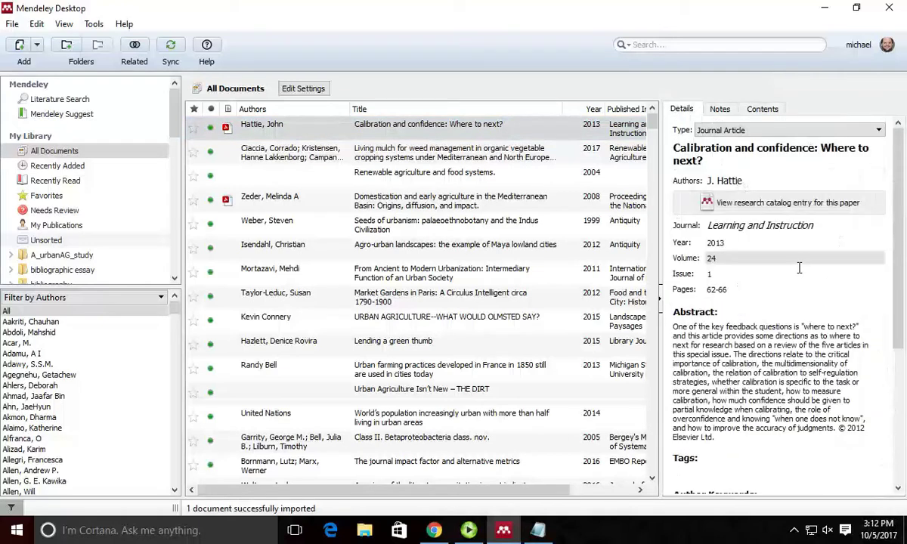
left_click(755, 112)
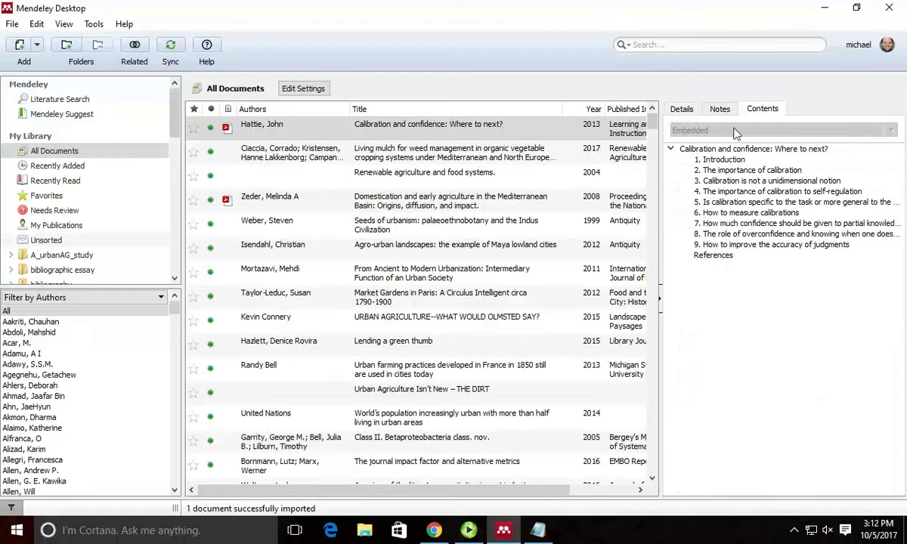
left_click(719, 111)
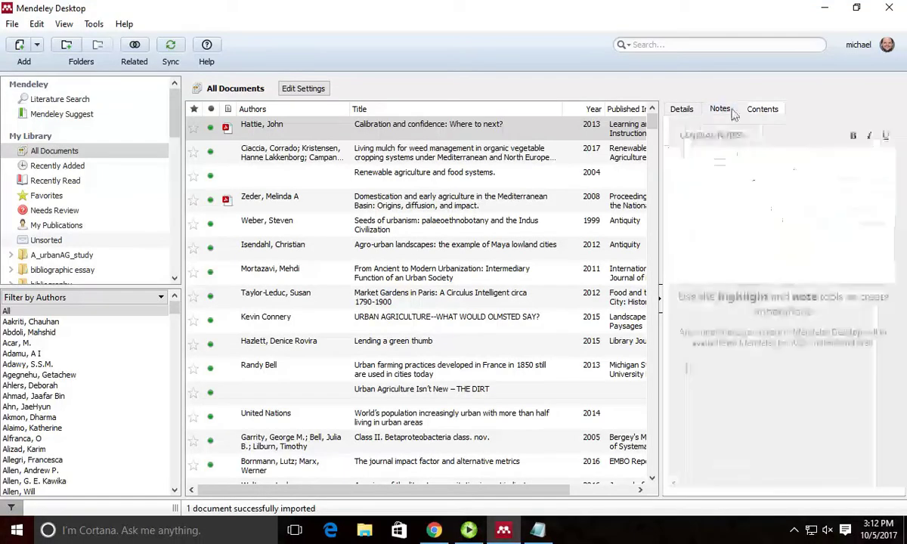
left_click(682, 110)
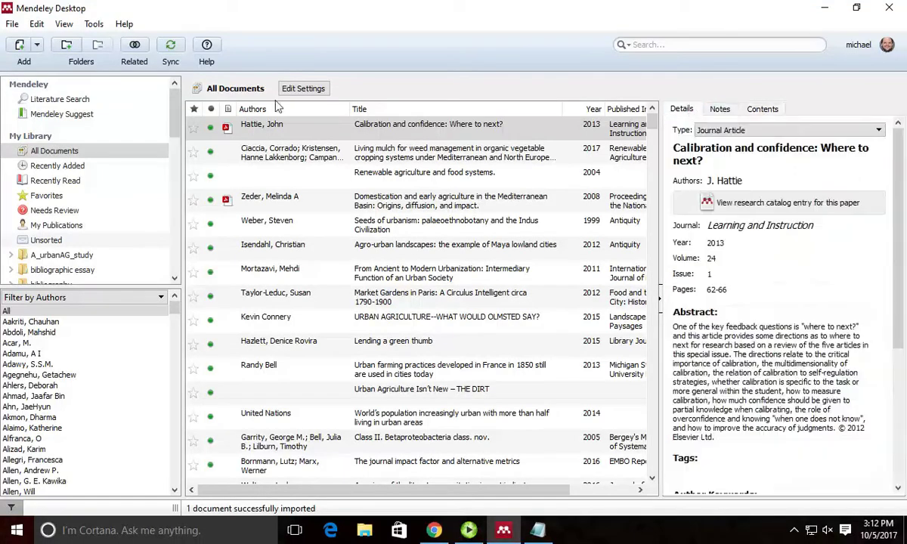
Step: Open the PDF of "Calibration and confidence: Where to next?", skim its pages and close it
left_click(226, 129)
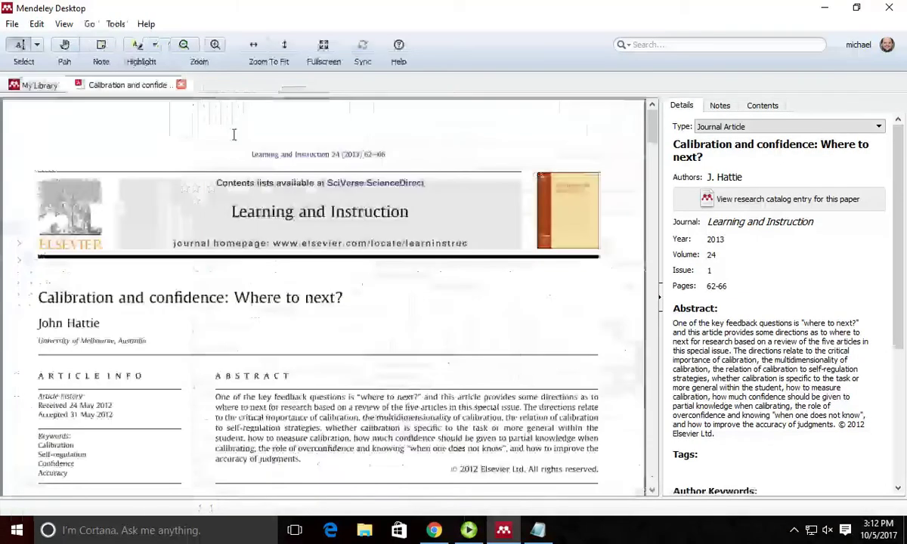
scroll(268, 170, "down", 15)
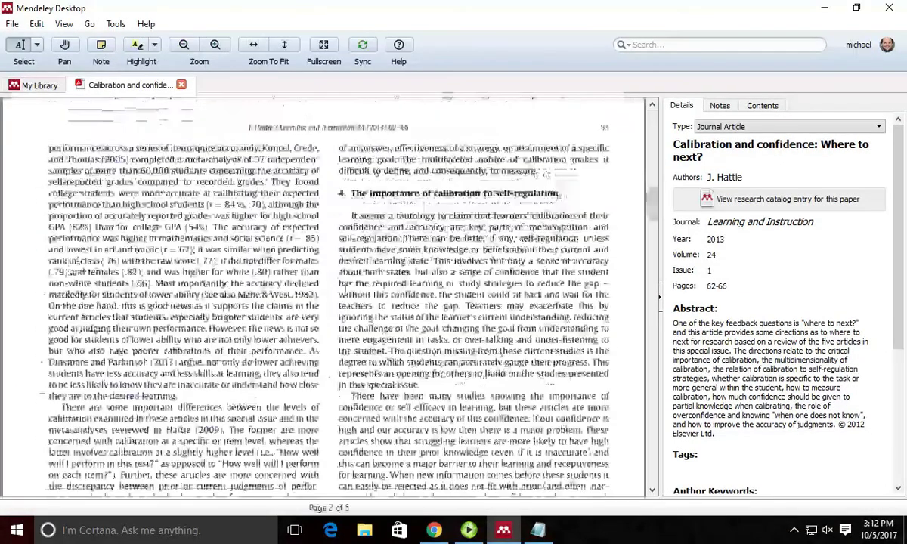
scroll(348, 283, "up", 15)
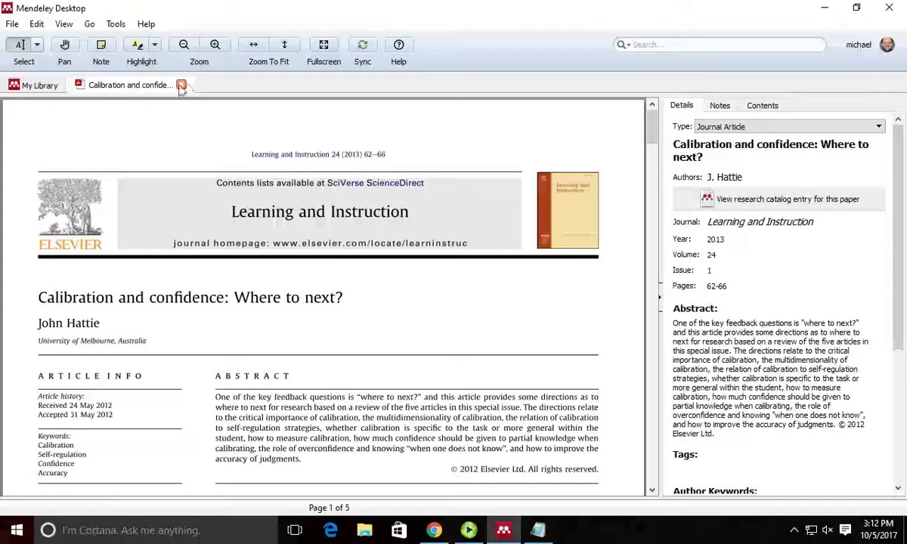
left_click(181, 84)
Step: Import the Desktop folder with its subfolders into the library, and select the article "Calibration and confidence: Where to next?"
left_click(15, 26)
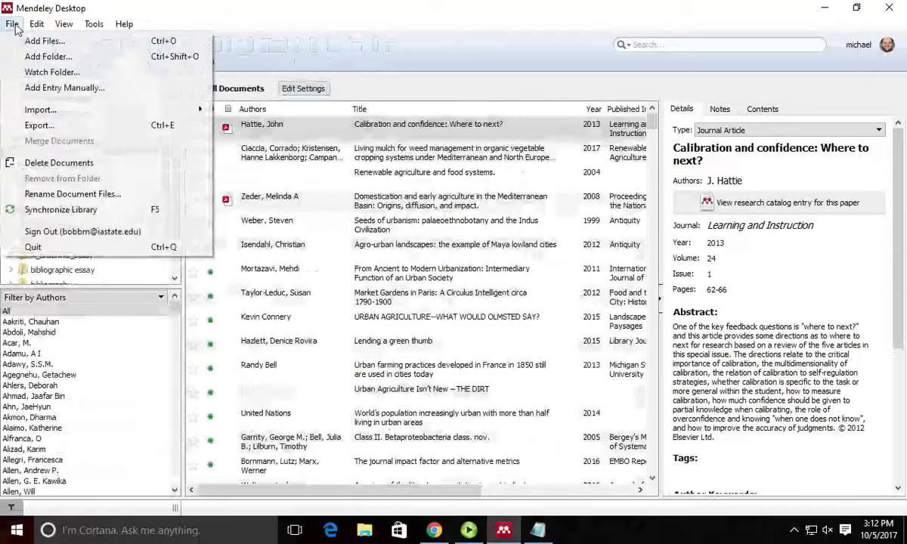
left_click(42, 59)
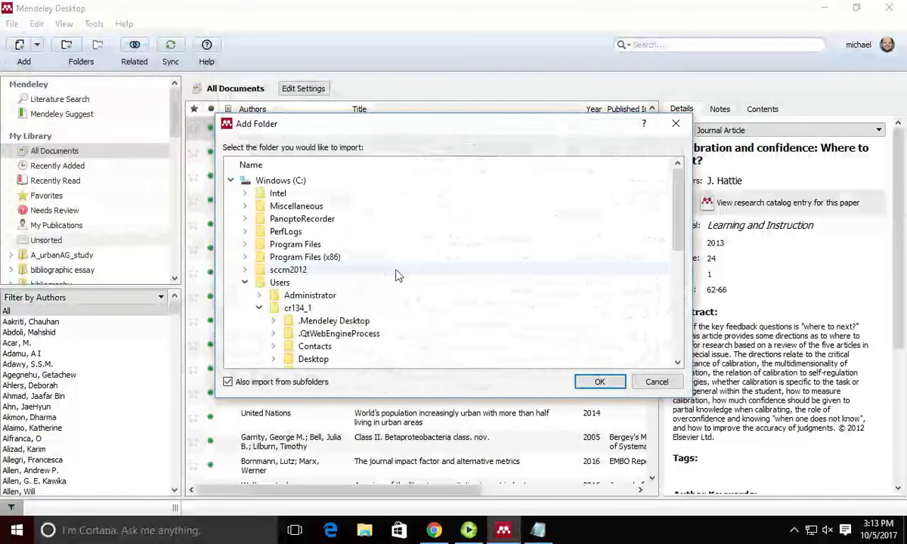
scroll(520, 255, "down", 7)
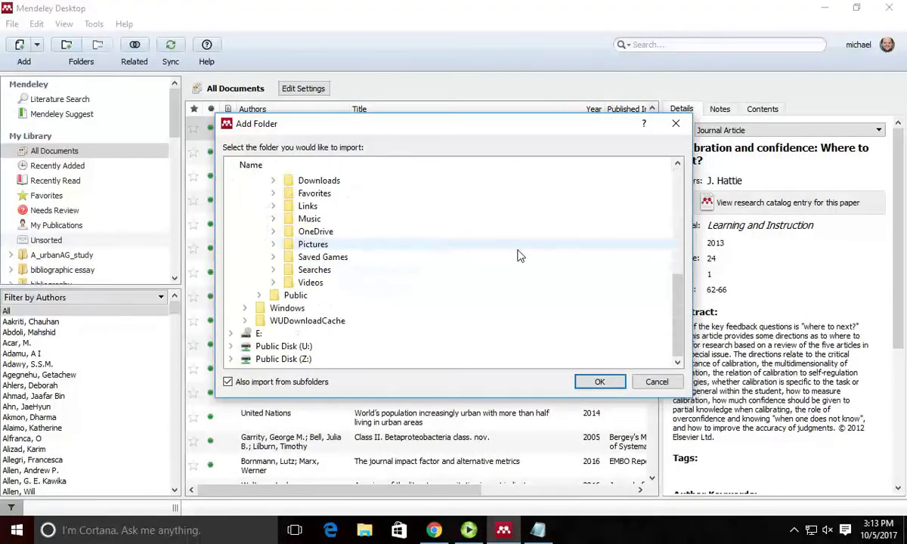
scroll(435, 282, "up", 7)
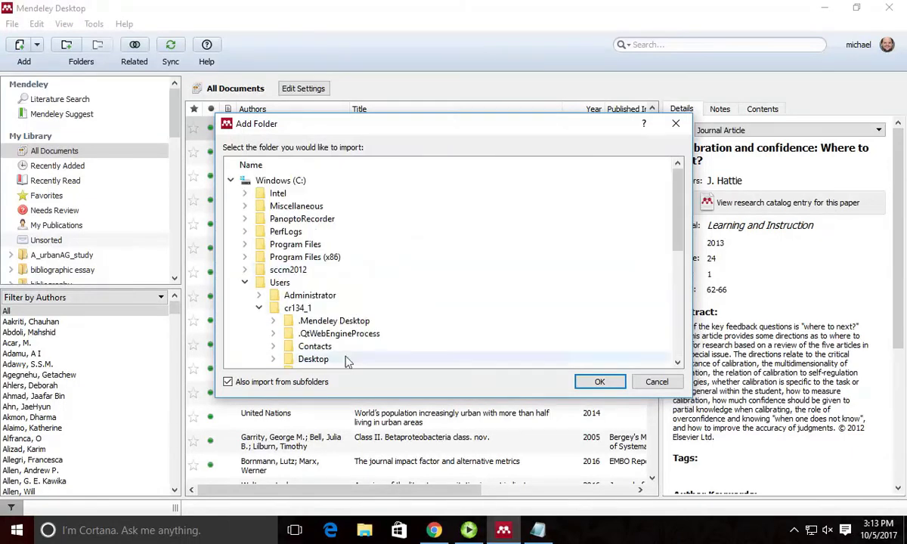
left_click(345, 362)
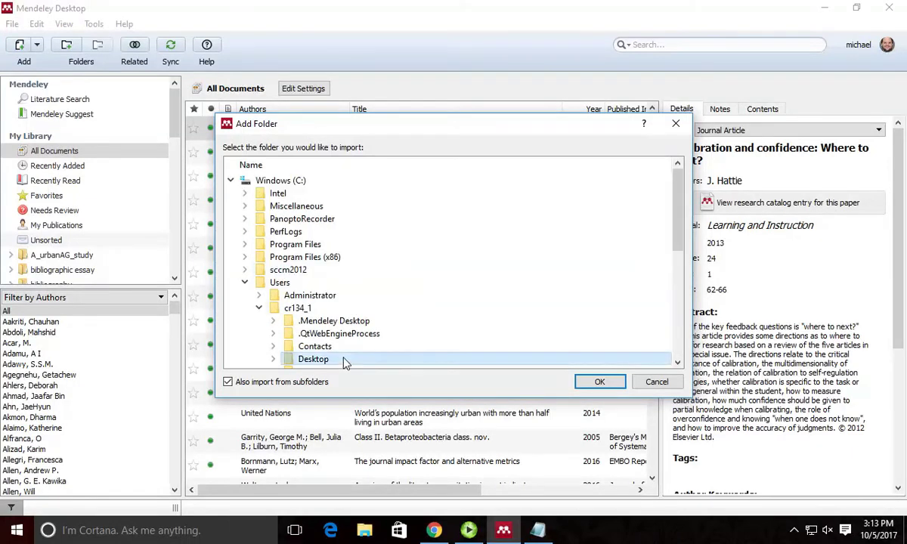
left_click(593, 382)
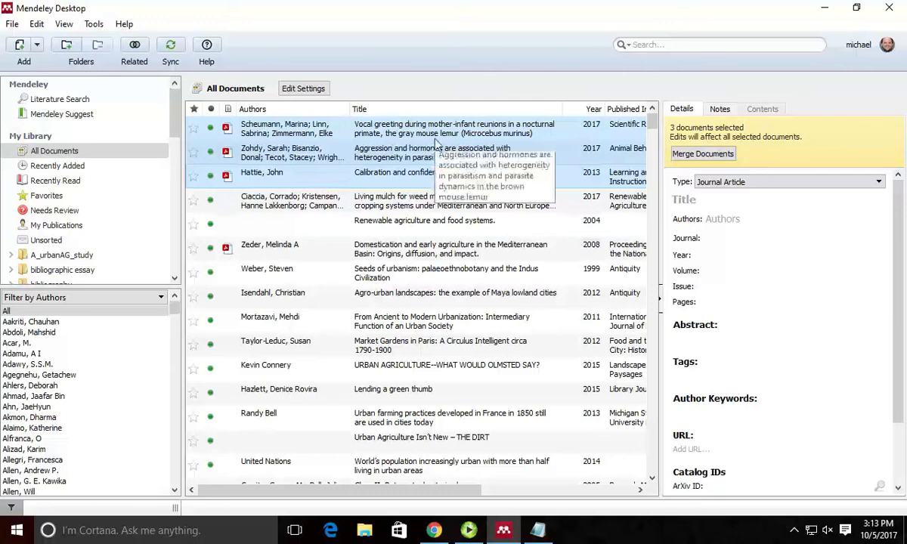
left_click(337, 186)
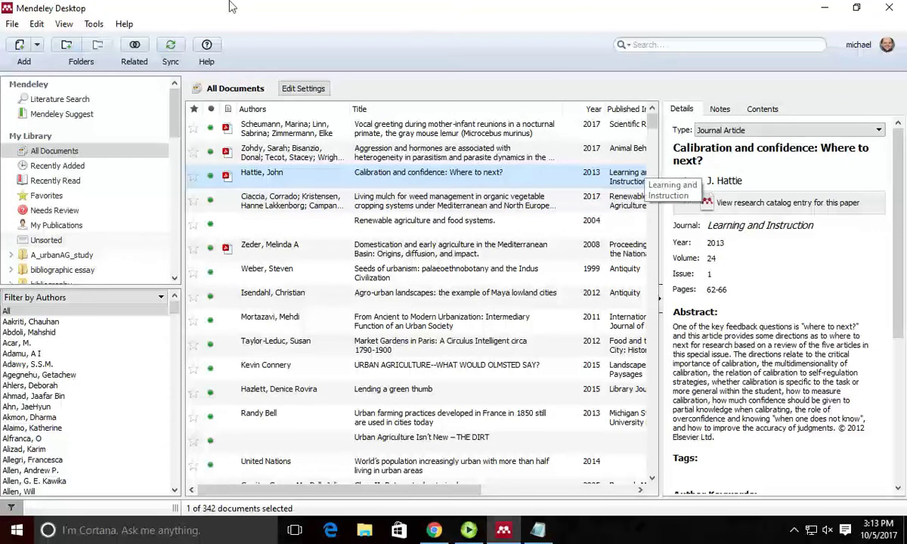
left_click(38, 46)
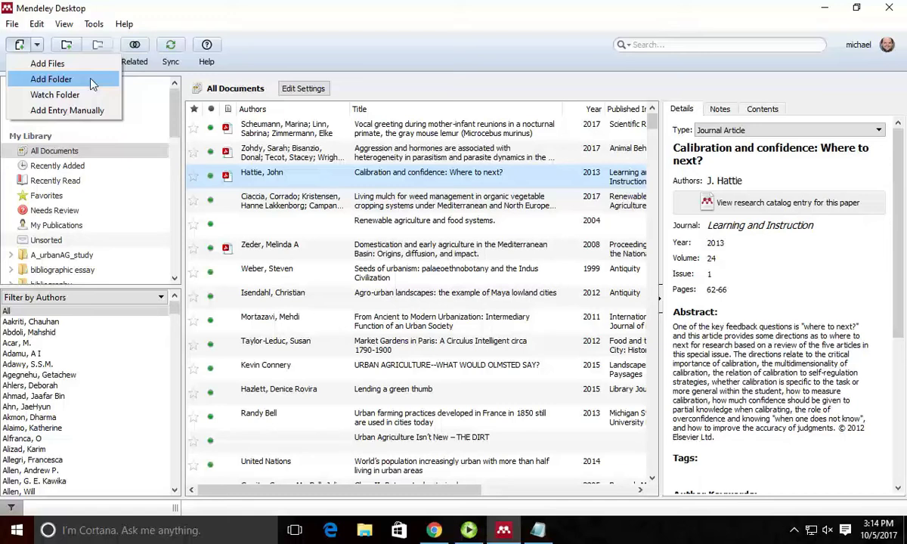
left_click(157, 14)
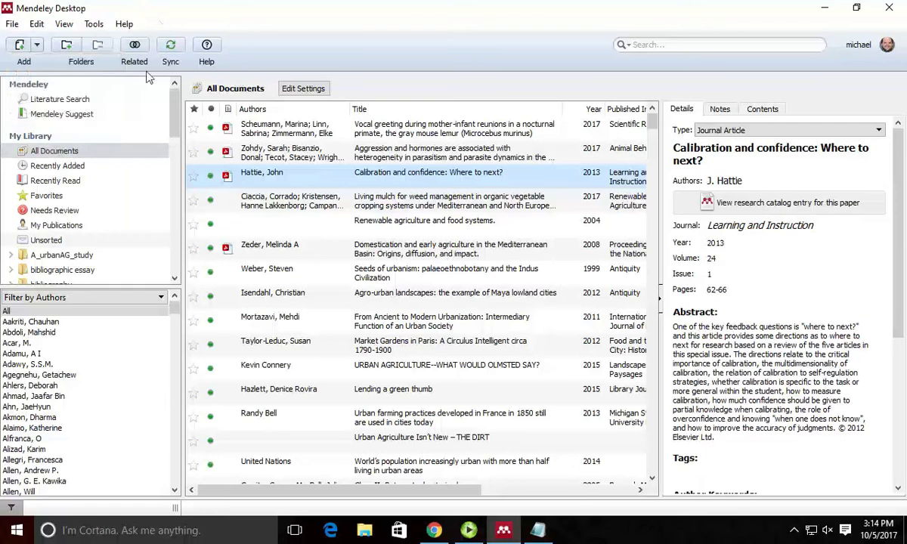
left_click(66, 45)
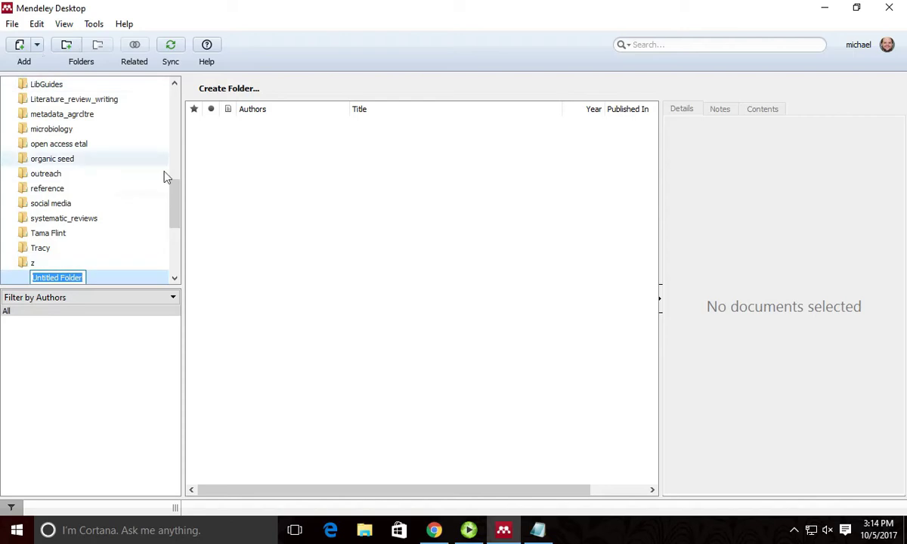
scroll(170, 186, "up", 3)
left_click_drag(173, 193, 194, 85)
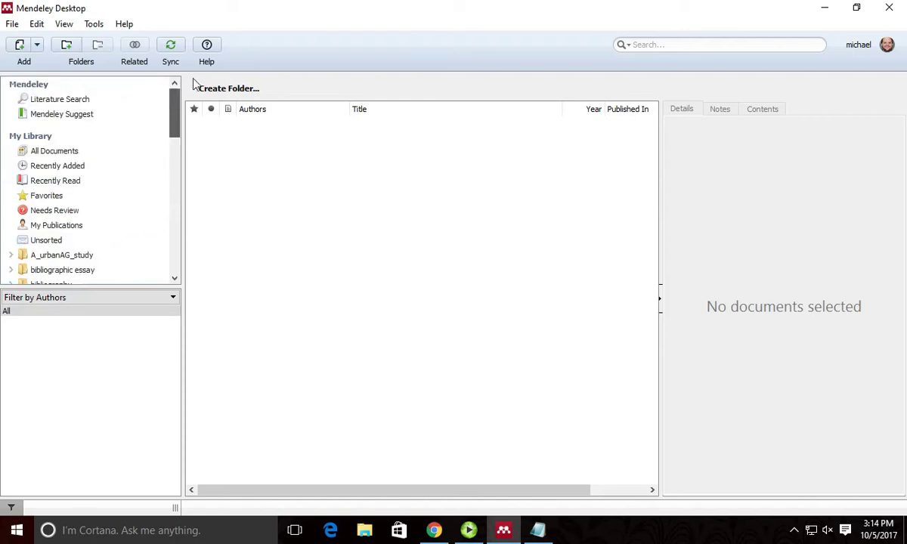
left_click(44, 155)
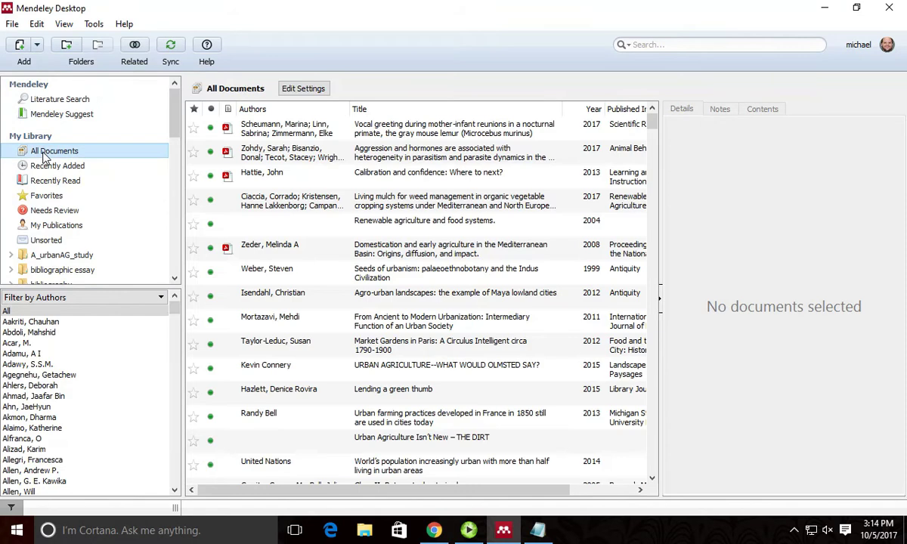
Step: Start a manual document entry and set its type to Book
left_click(37, 45)
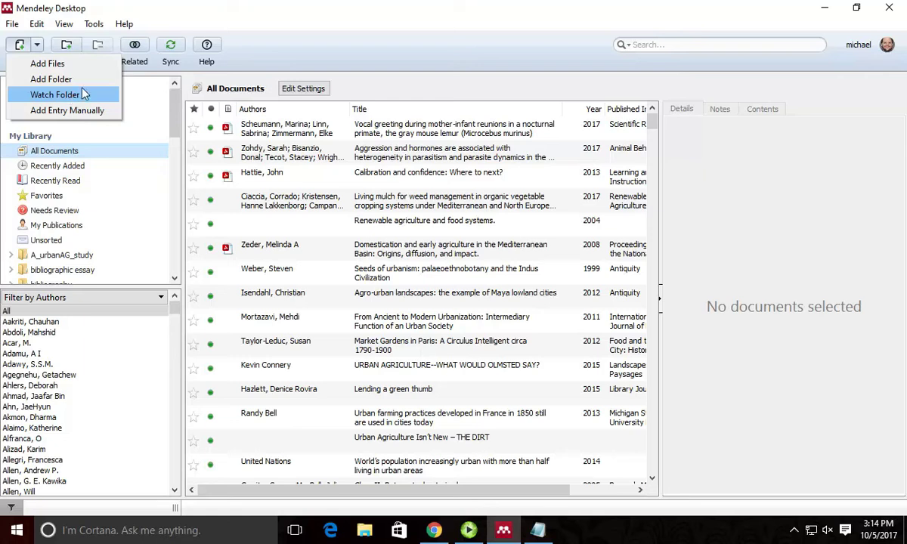
left_click(87, 110)
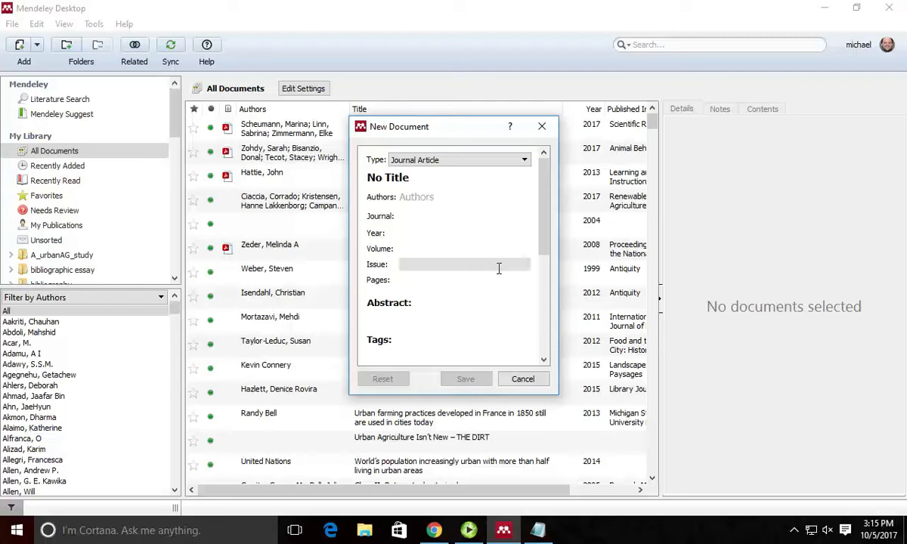
left_click(512, 166)
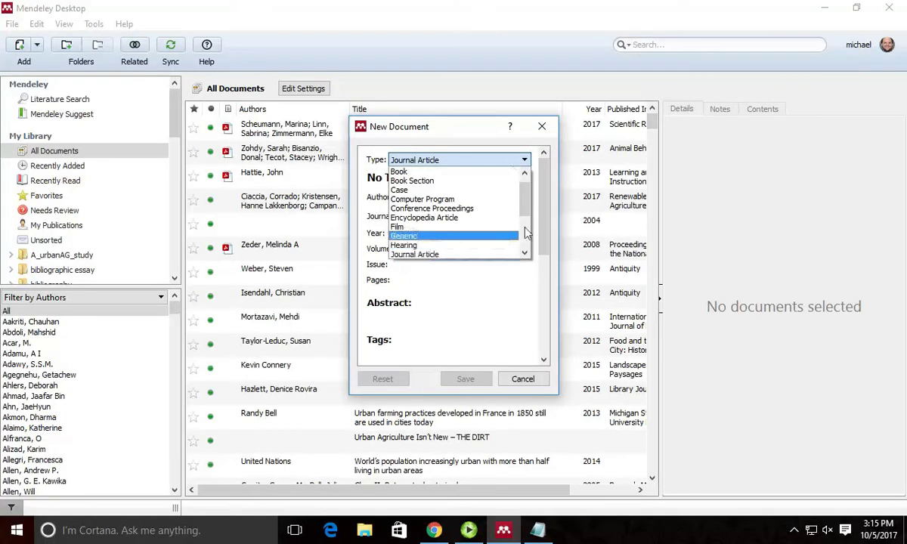
left_click_drag(526, 175, 527, 200)
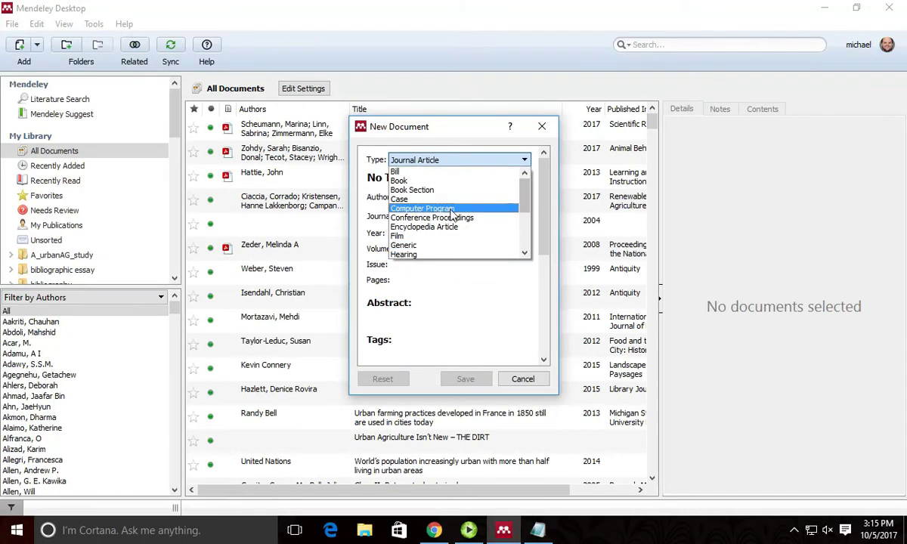
left_click(452, 182)
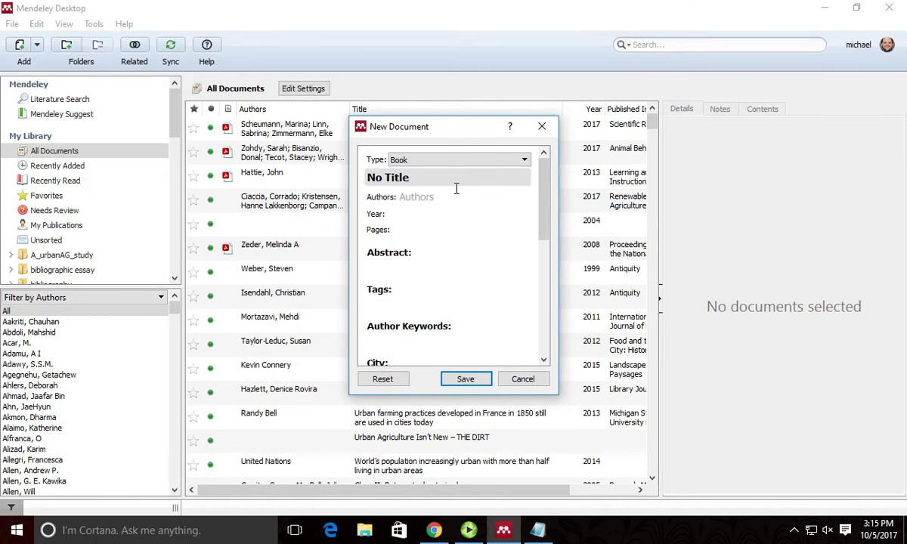
Step: Set the new entry's type to Journal Article and look through its fields down to Other Settings
left_click(499, 161)
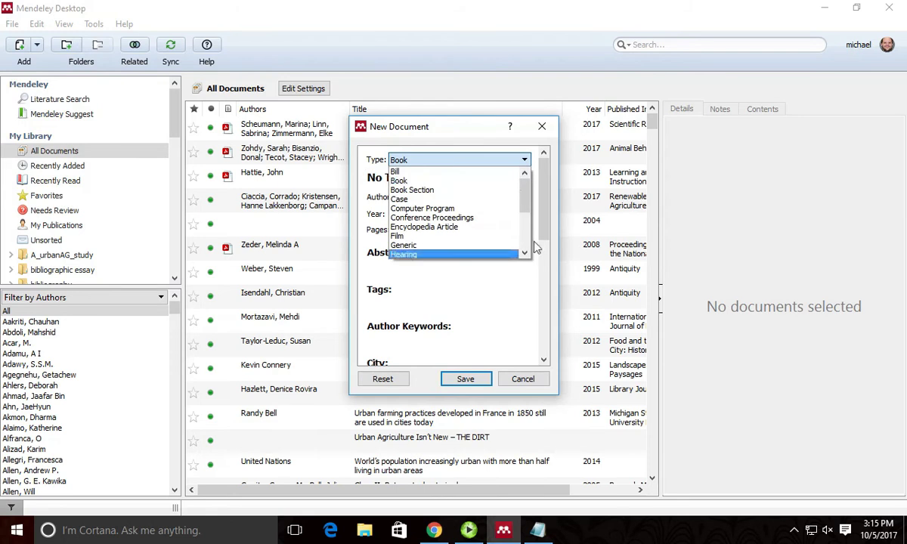
scroll(494, 225, "down", 4)
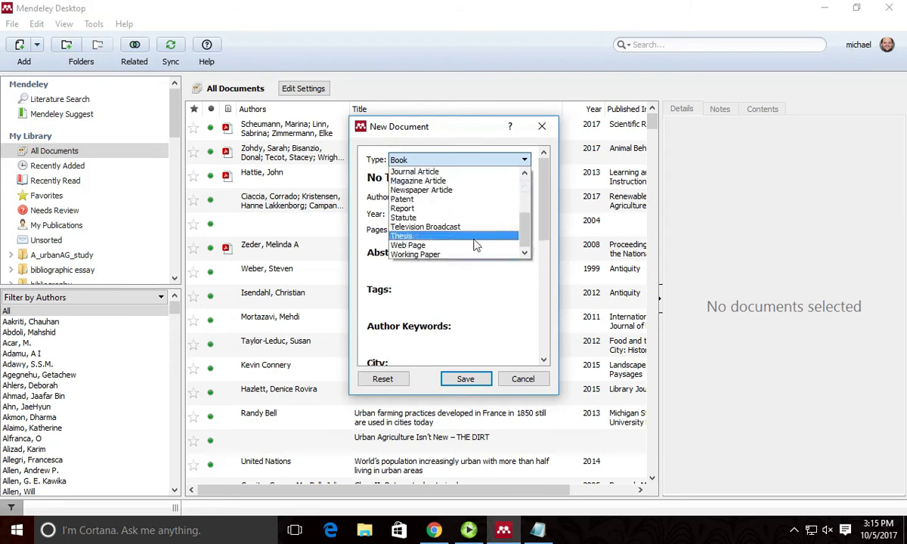
left_click(473, 173)
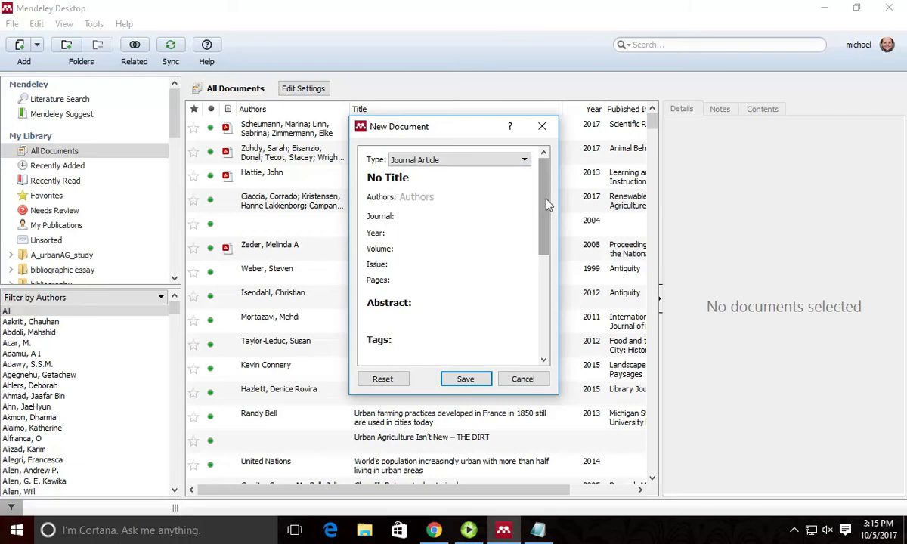
left_click_drag(548, 204, 535, 320)
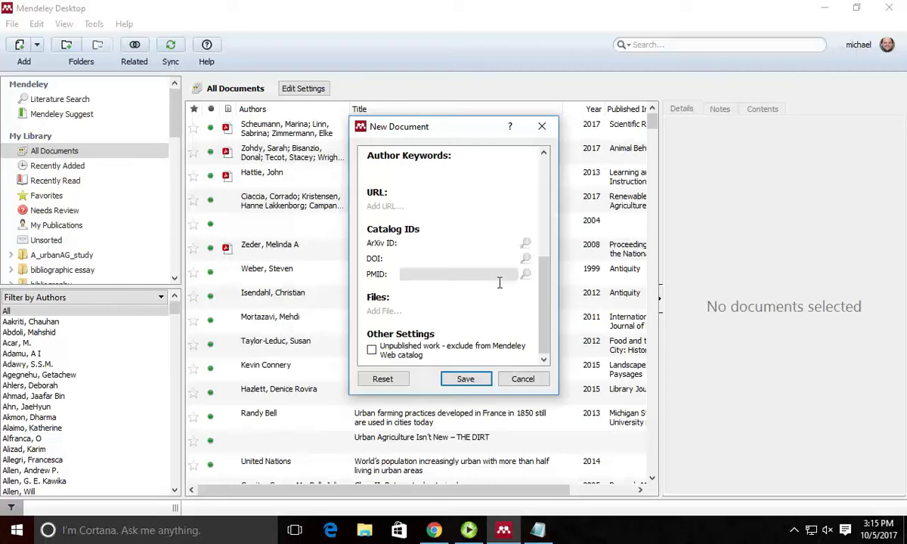
Step: Copy DOI 10.1002/jpln.201400138 from Notepad into the new entry, look up its details by DOI and save the document
left_click(443, 262)
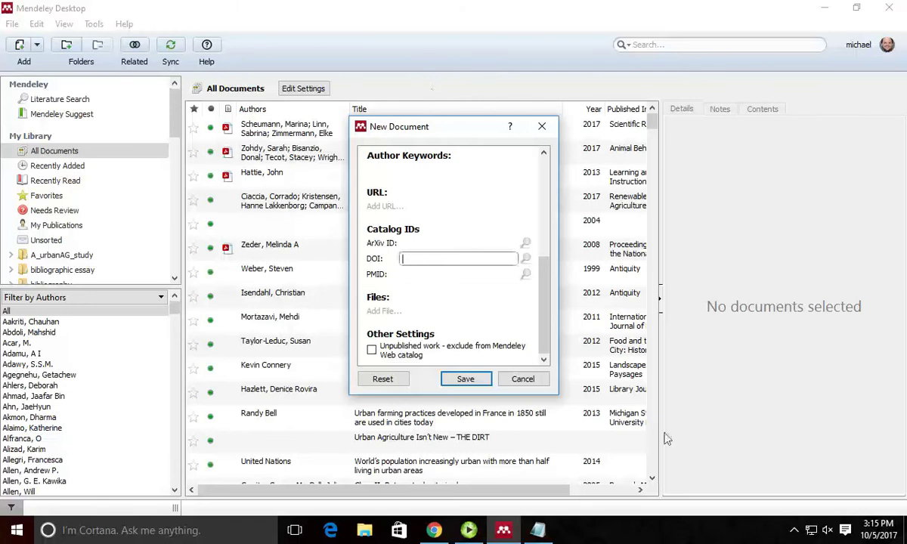
left_click(540, 531)
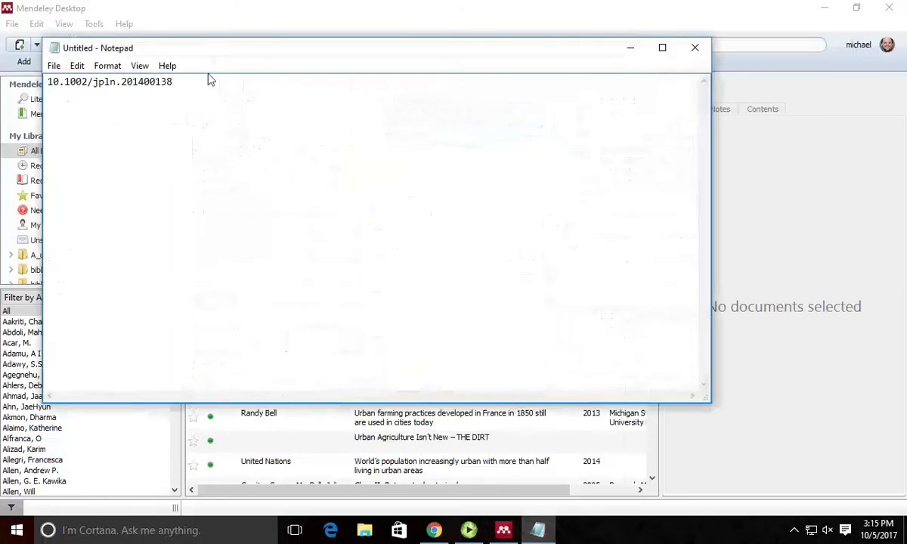
left_click_drag(213, 91, 35, 77)
key("ctrl+c")
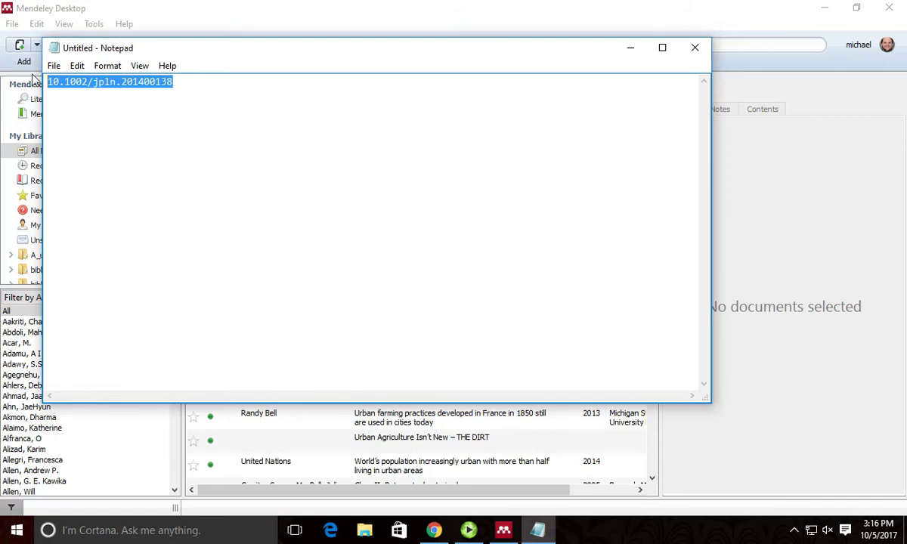
left_click(829, 249)
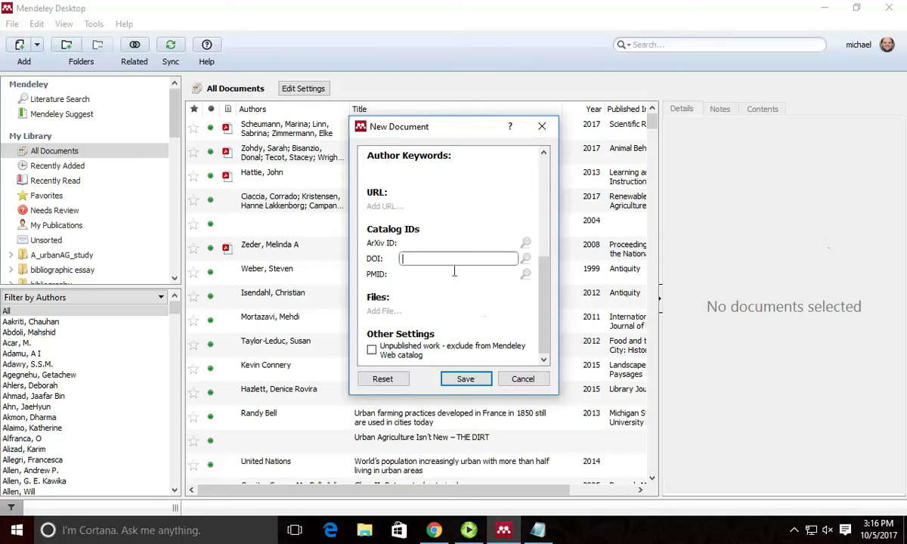
key("ctrl+v")
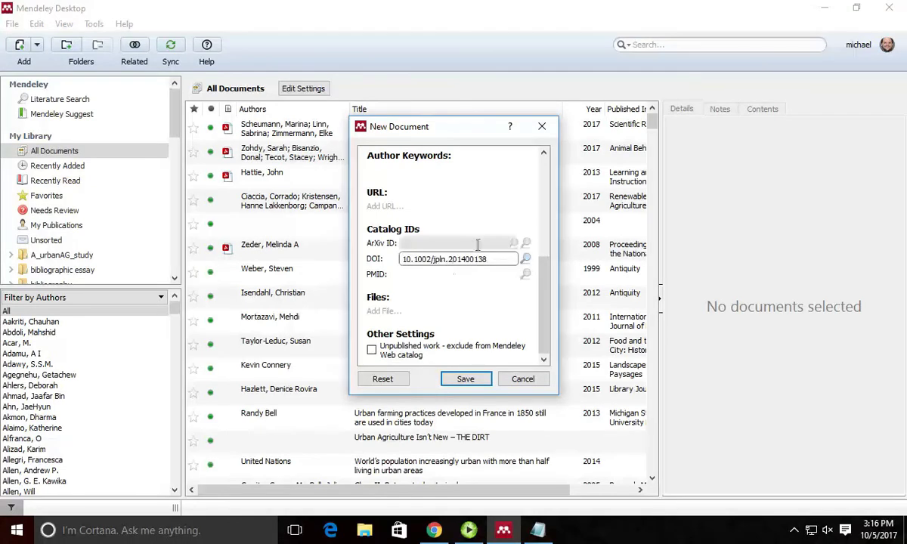
left_click(525, 259)
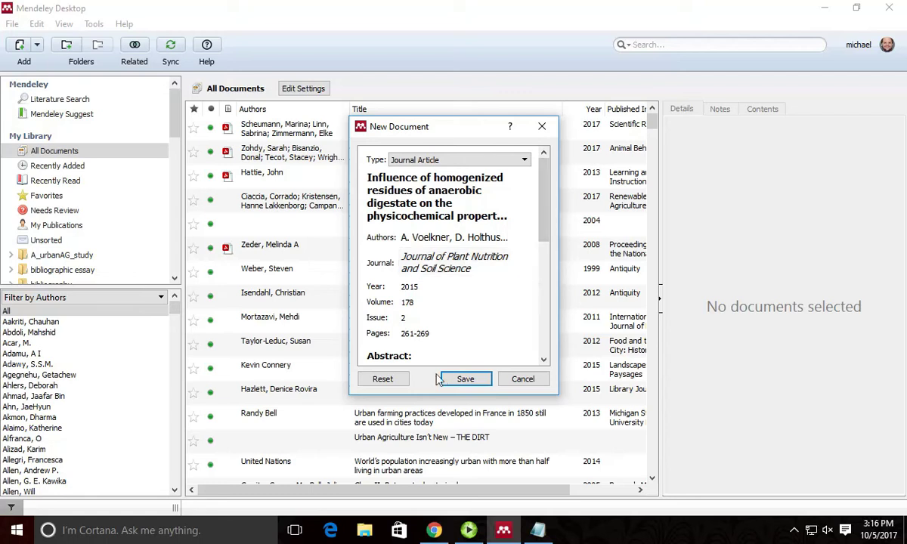
left_click(463, 381)
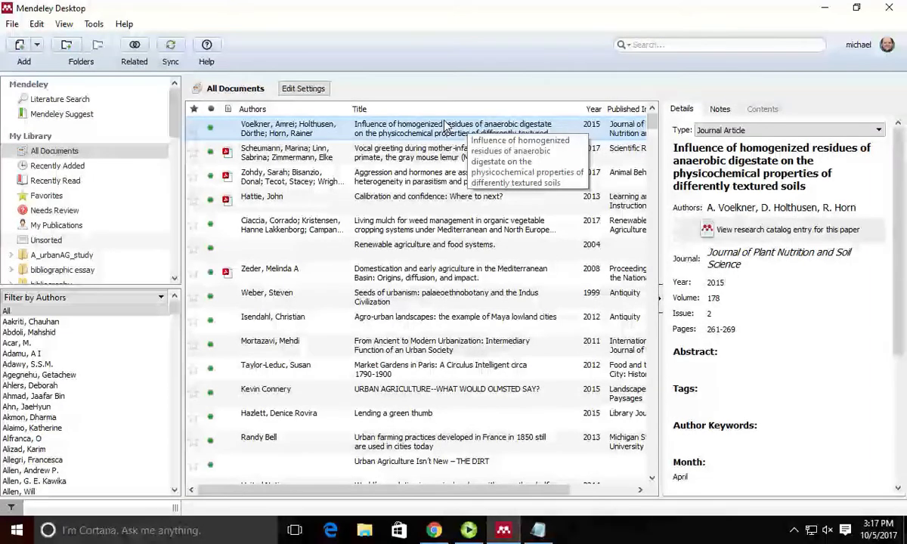
Step: View the new article's page through its URL and the Mendeley web library in Chrome, and return to Mendeley Desktop
scroll(840, 257, "down", 3)
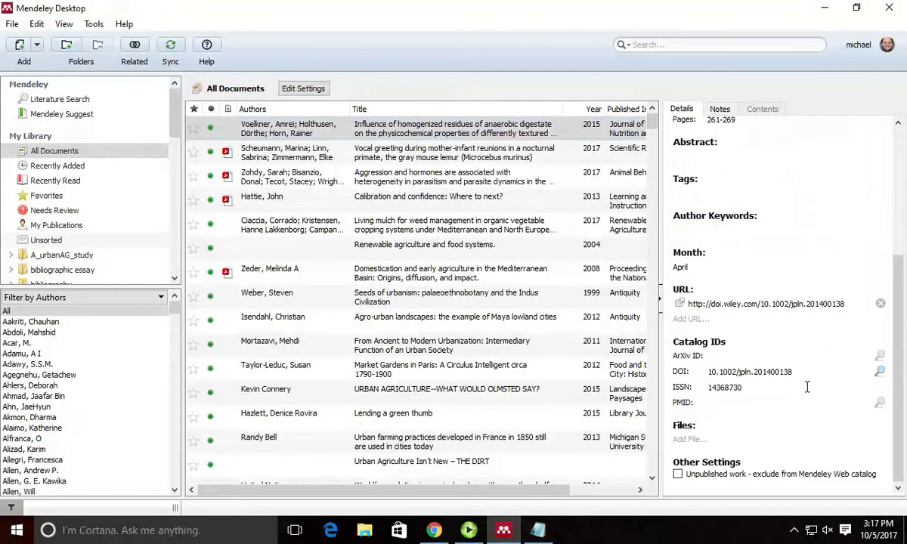
left_click(772, 316)
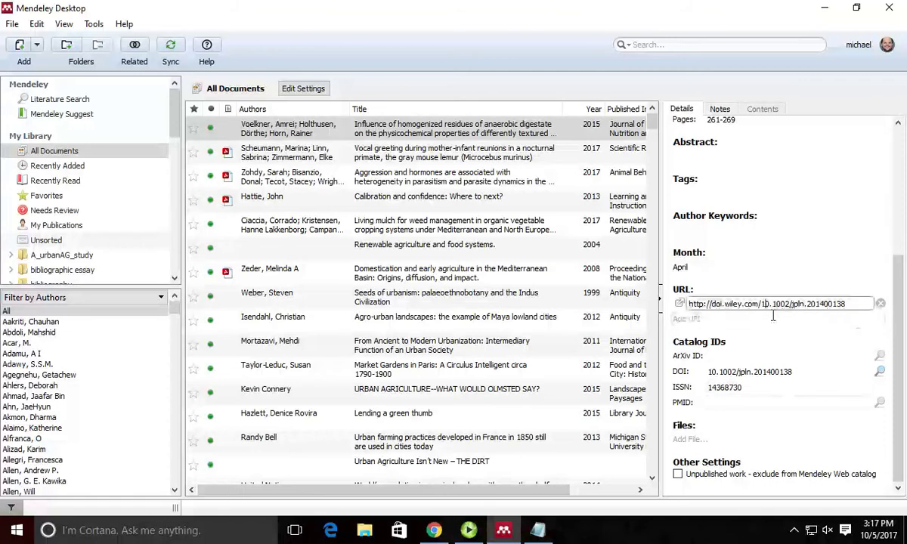
double_click(765, 304)
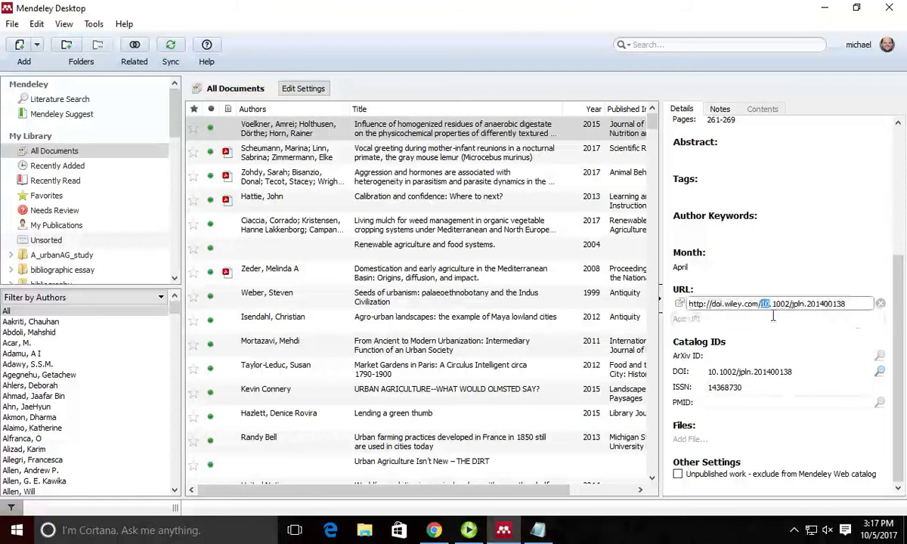
left_click(681, 306)
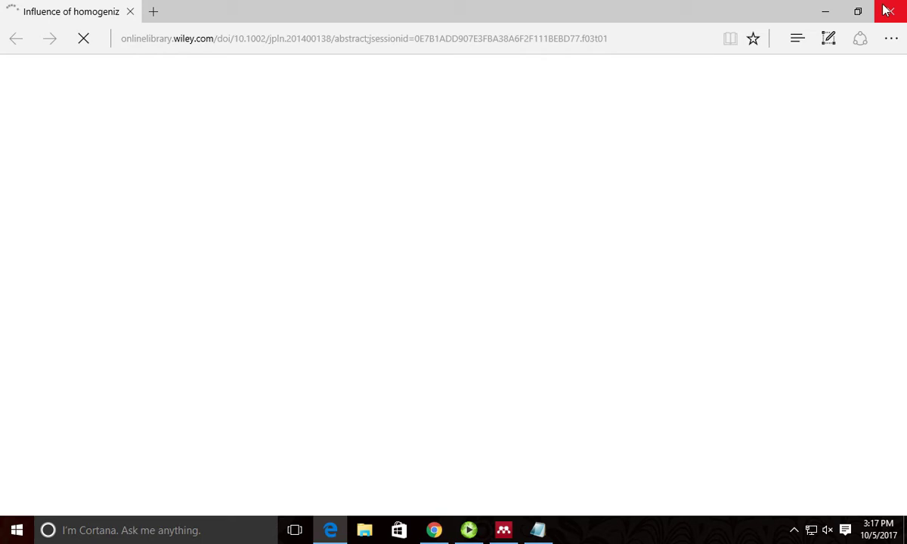
left_click(487, 45)
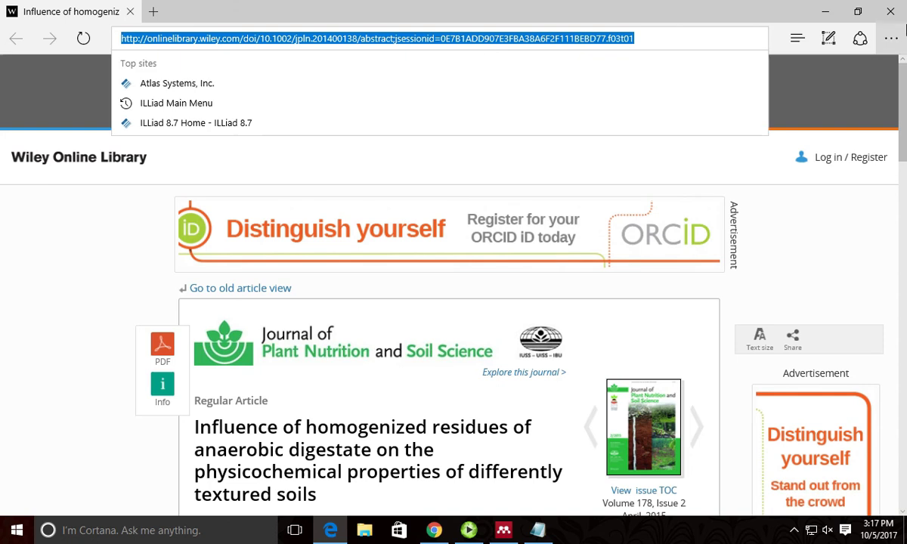
left_click(885, 19)
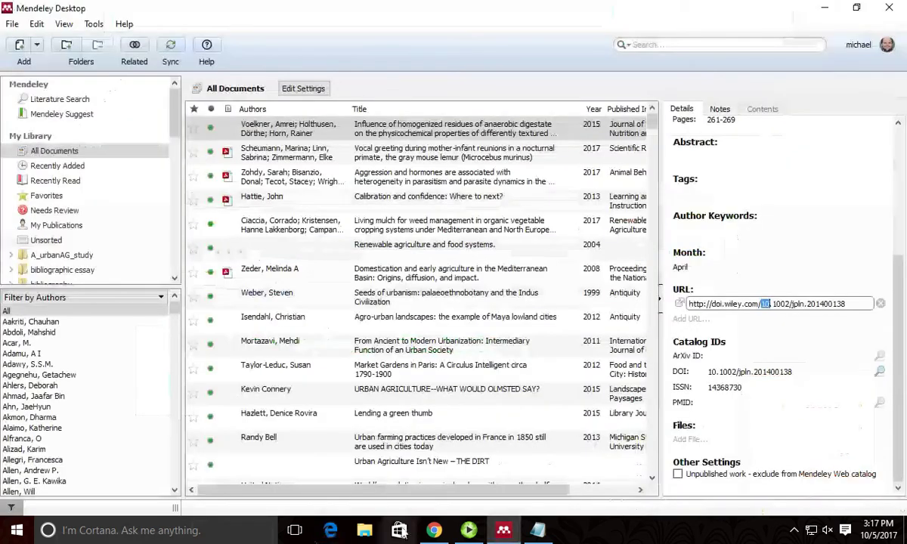
left_click(433, 533)
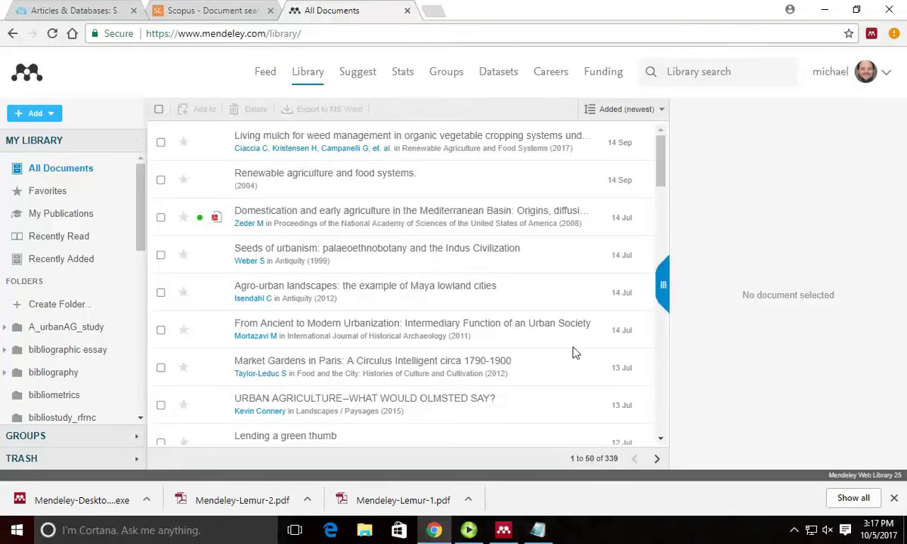
left_click(503, 530)
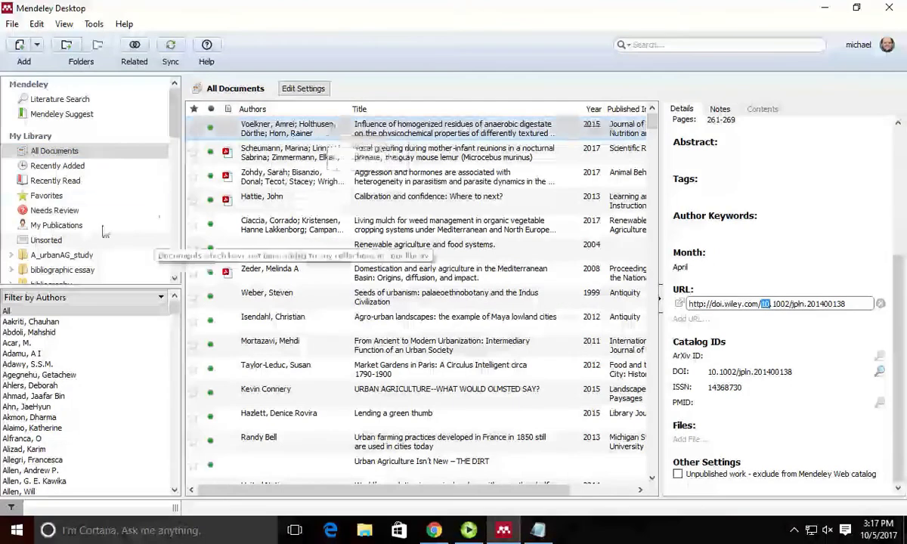
Step: Add the article "Influence of homogenized residues of anaerobic digestate" to the folder z and open that folder
left_click_drag(173, 111, 175, 135)
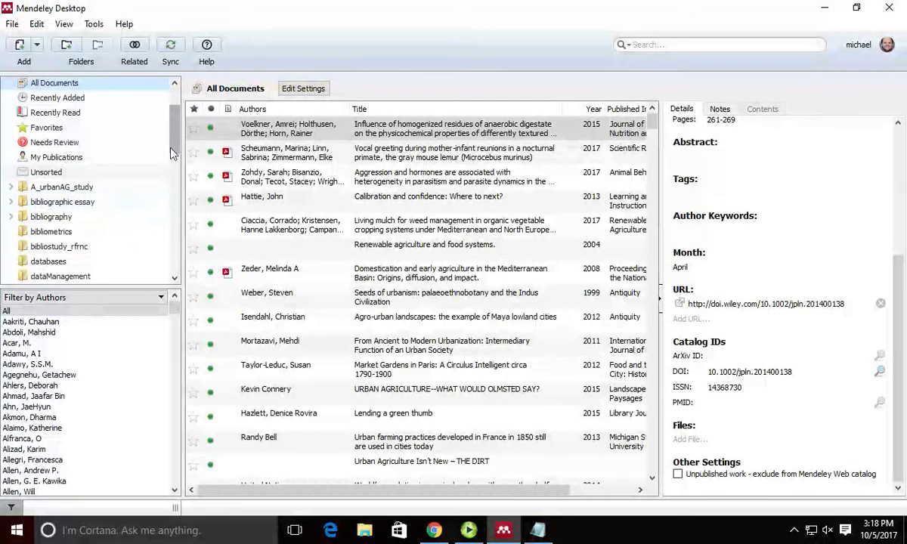
left_click_drag(173, 143, 169, 224)
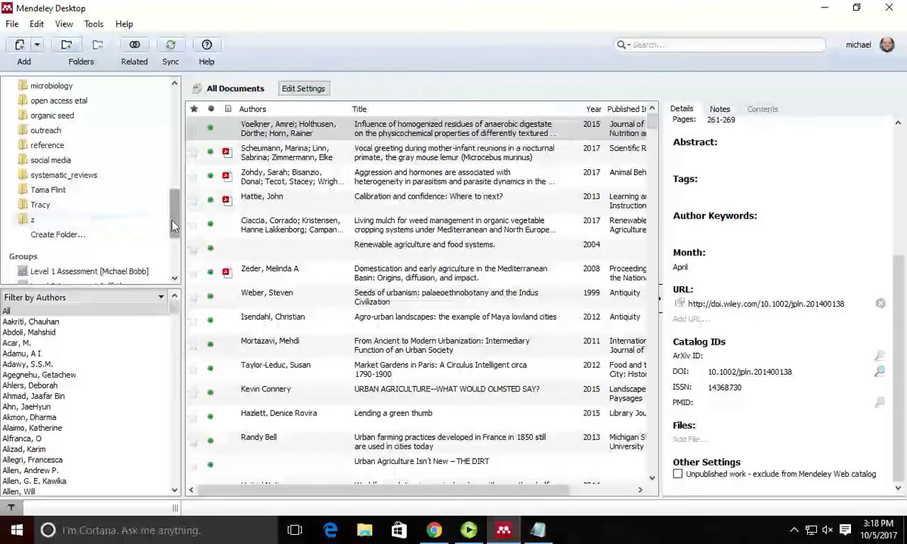
mouse_move(172, 226)
left_mouse_down()
mouse_move(178, 121)
mouse_move(191, 136)
mouse_move(178, 148)
mouse_move(182, 223)
left_mouse_up()
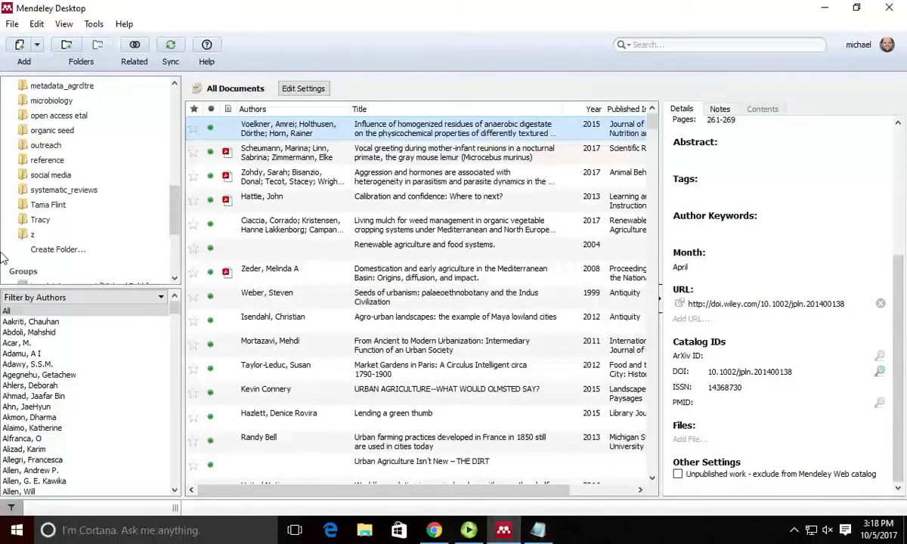
left_click(24, 234)
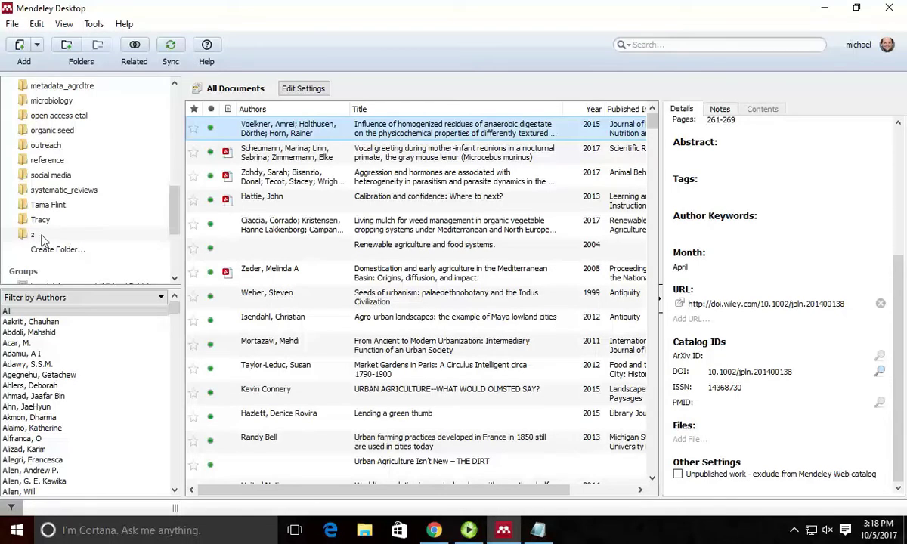
left_click(34, 235)
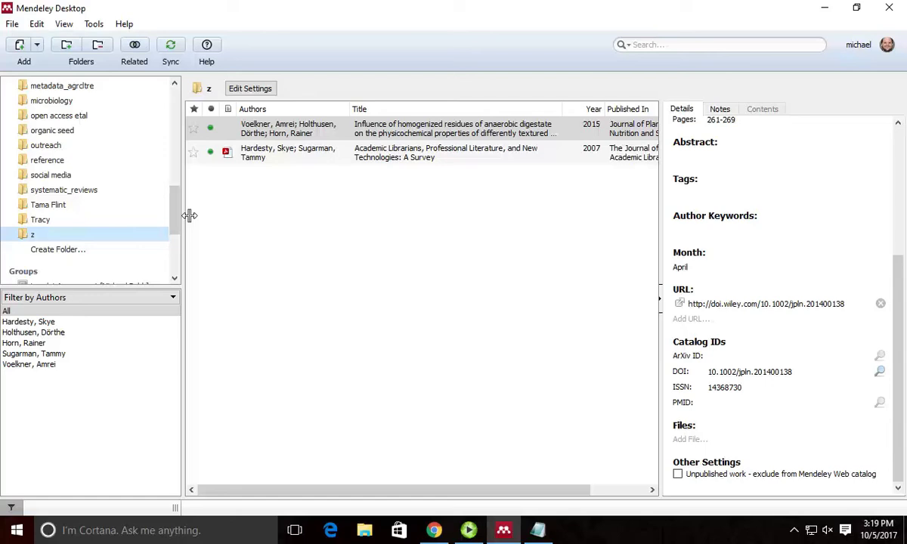
Step: Add the general note "Checking..." to the anaerobic digestate article in folder z
scroll(163, 188, "up", 10)
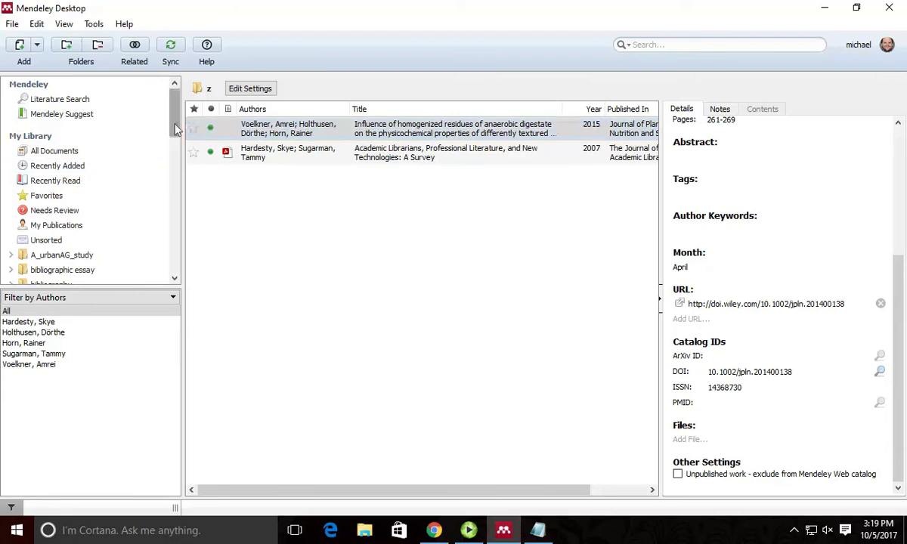
left_click_drag(175, 114, 177, 229)
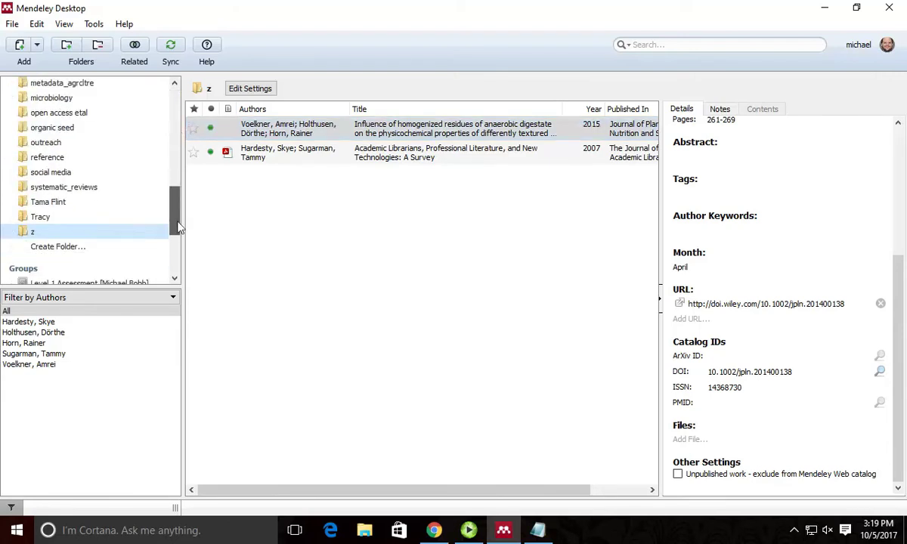
left_click(512, 134)
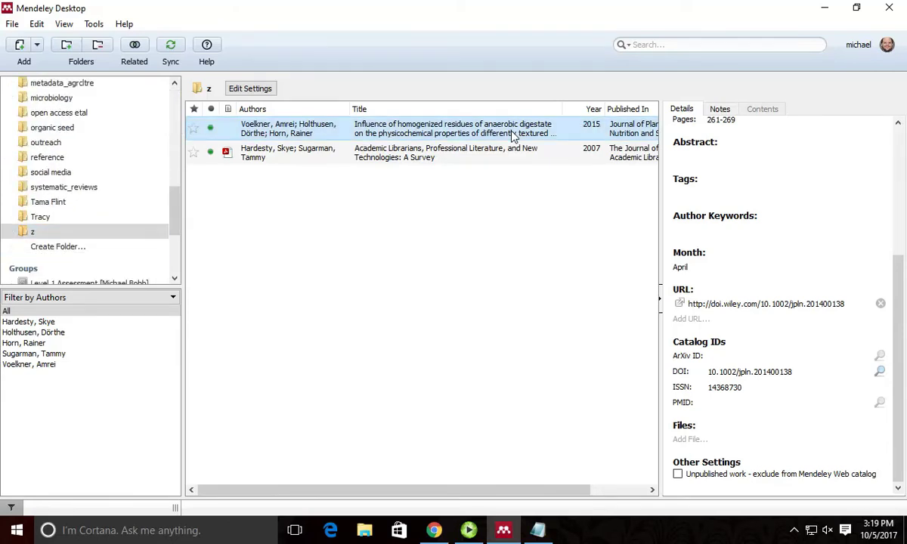
left_click(719, 109)
left_click(743, 173)
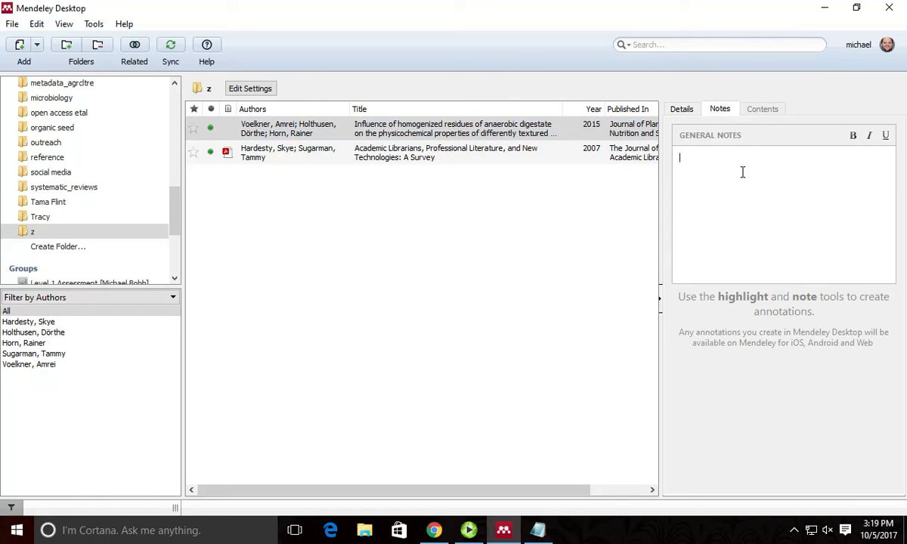
type("Checking...")
left_click(529, 176)
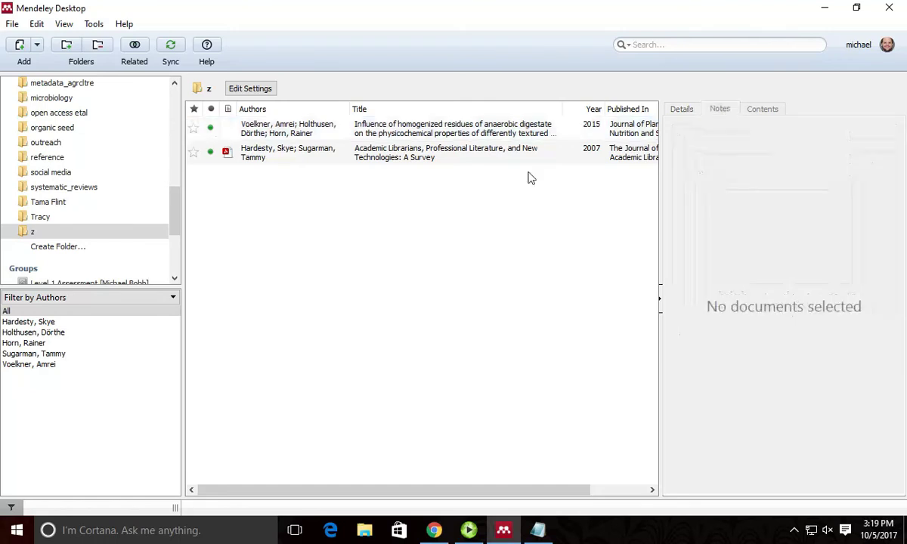
Step: Compare the notes of the two articles in folder z, and view the anaerobic digestate article's note and details under All Documents
left_click(512, 132)
left_click(419, 159)
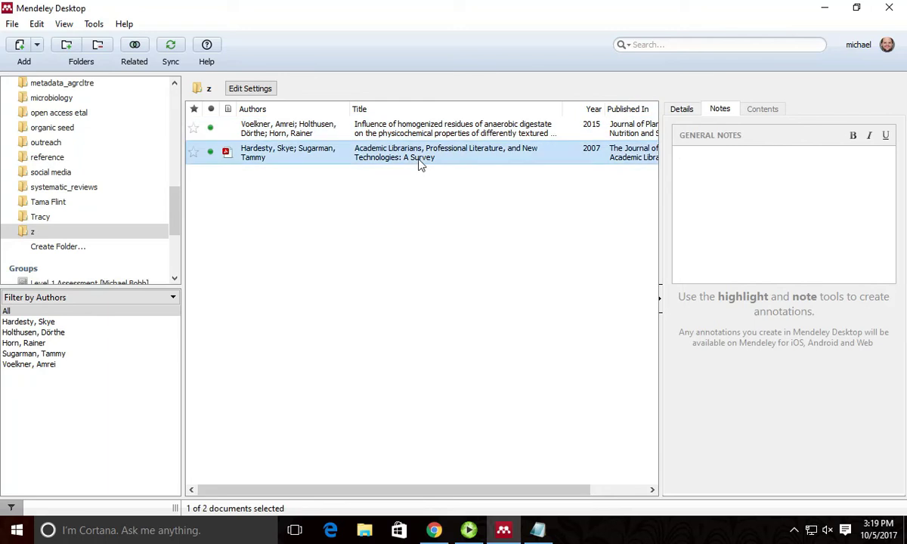
scroll(159, 166, "up", 8)
left_click(81, 152)
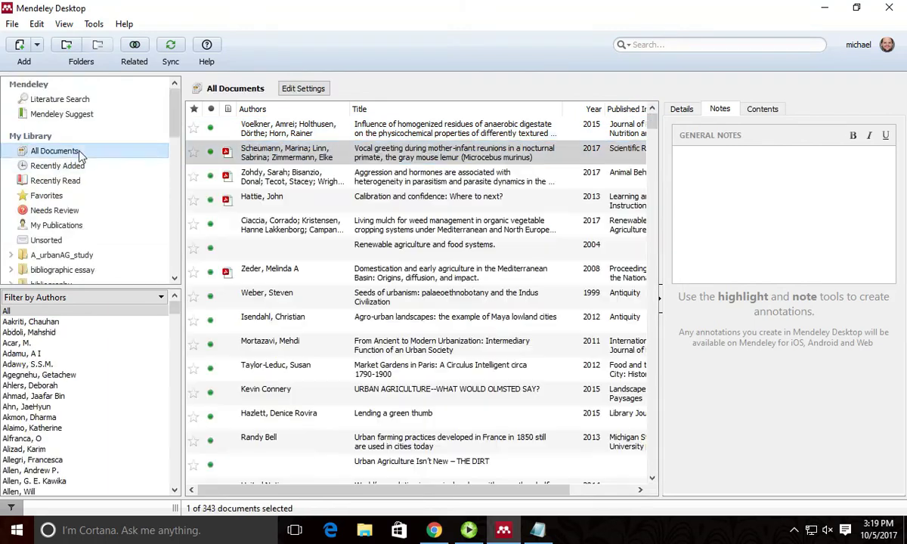
left_click(469, 130)
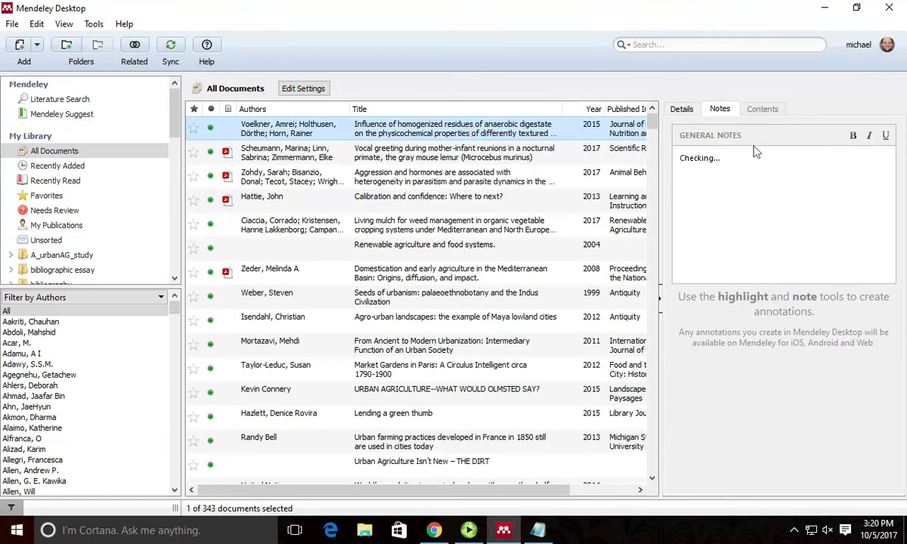
left_click(681, 114)
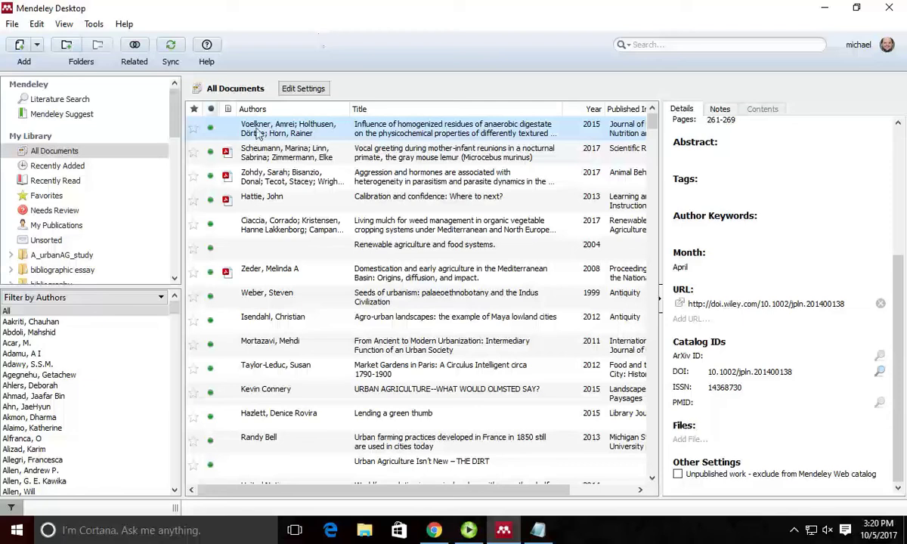
Step: Open the anaerobic digestate article's authors field to view the full names, and sync the library
left_click(40, 25)
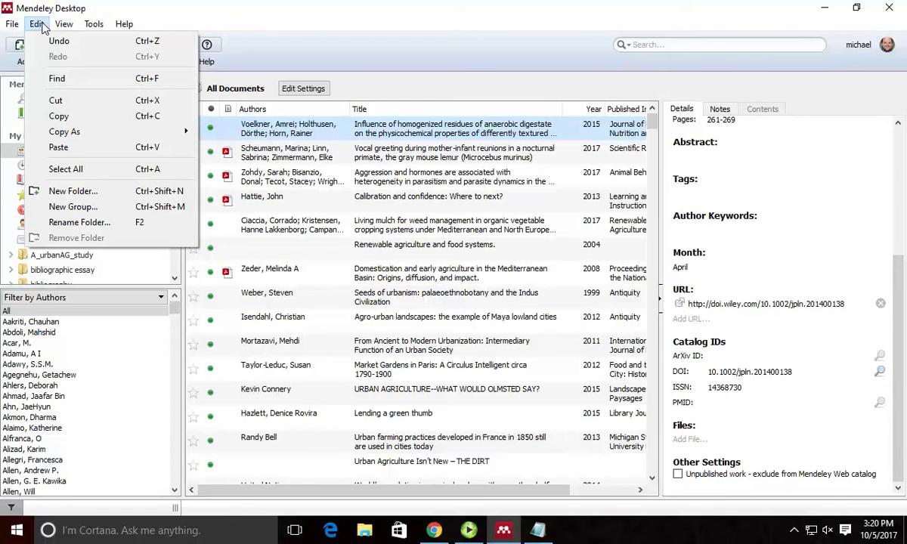
left_click(503, 83)
scroll(818, 283, "up", 5)
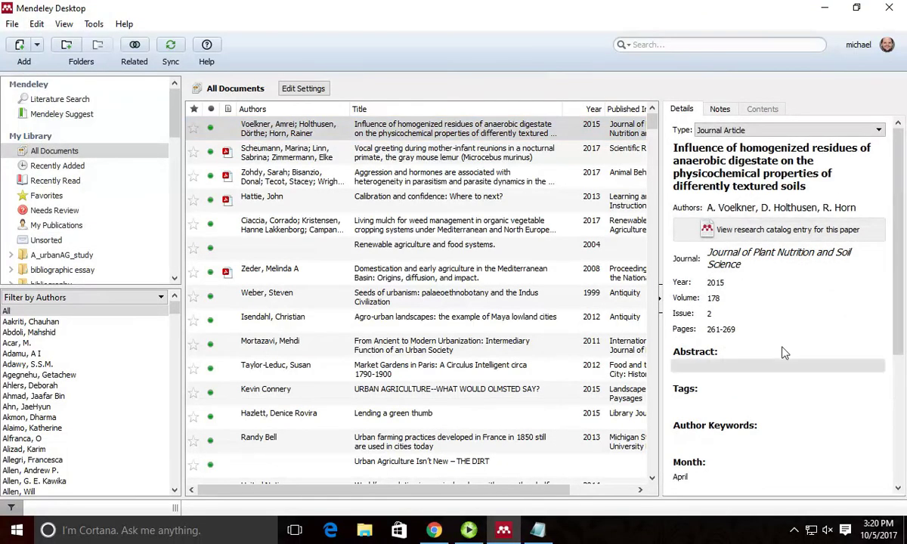
left_click(759, 208)
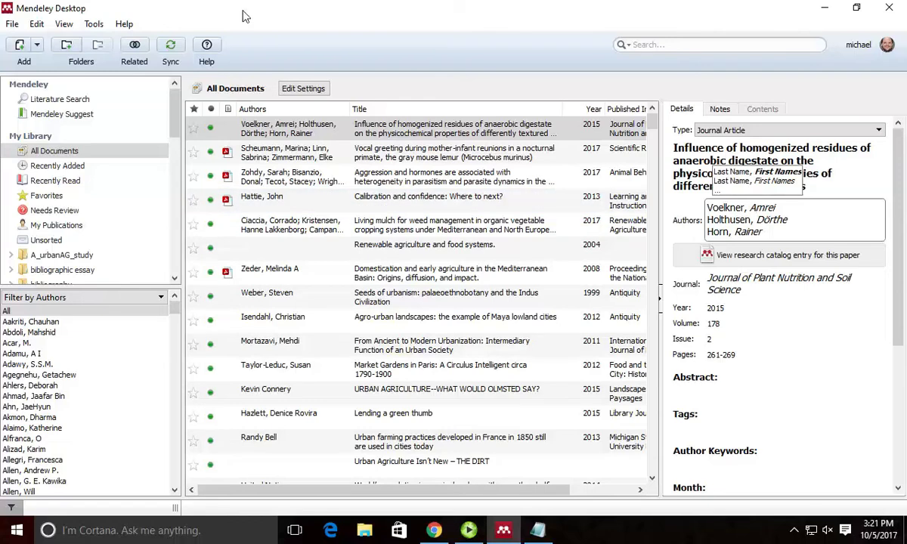
left_click(170, 49)
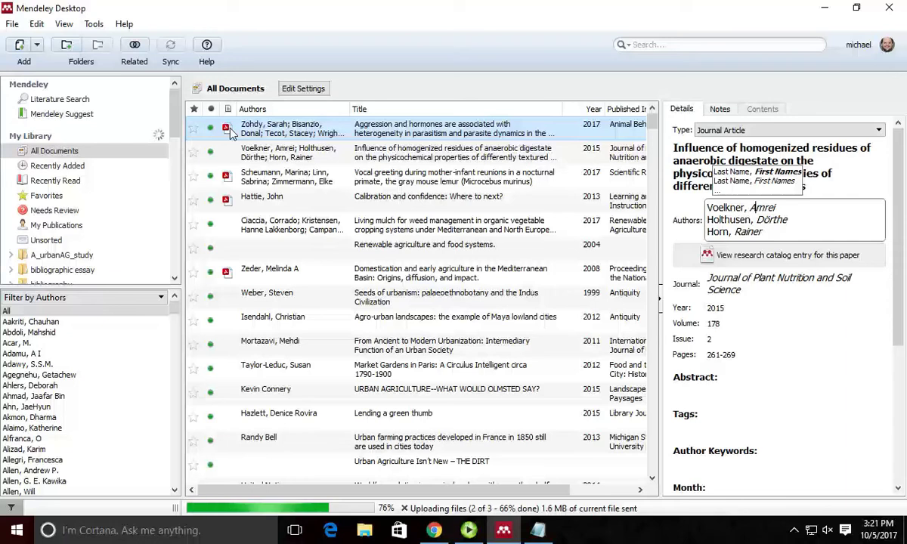
Step: Search All Documents for the surname of the anaerobic digestate article's first author and select the matching article
left_click_drag(175, 97, 180, 123)
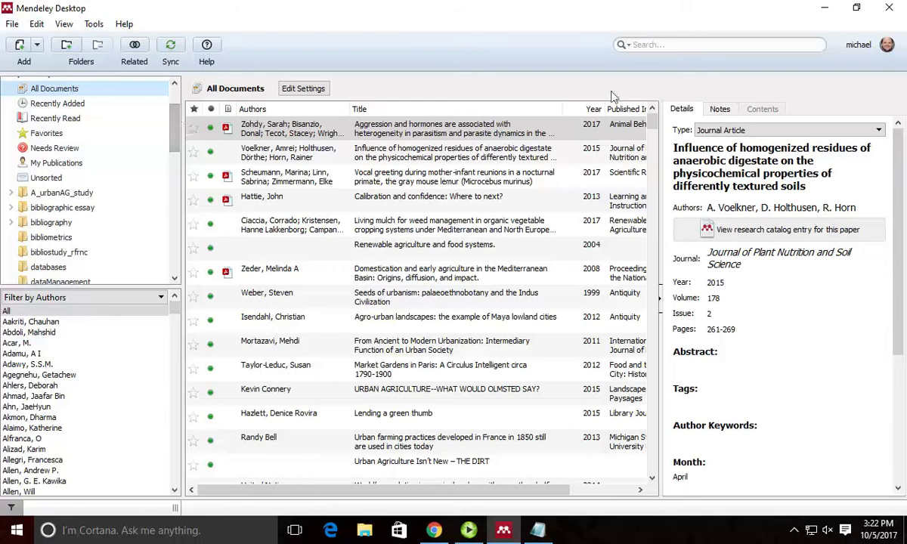
left_click(689, 48)
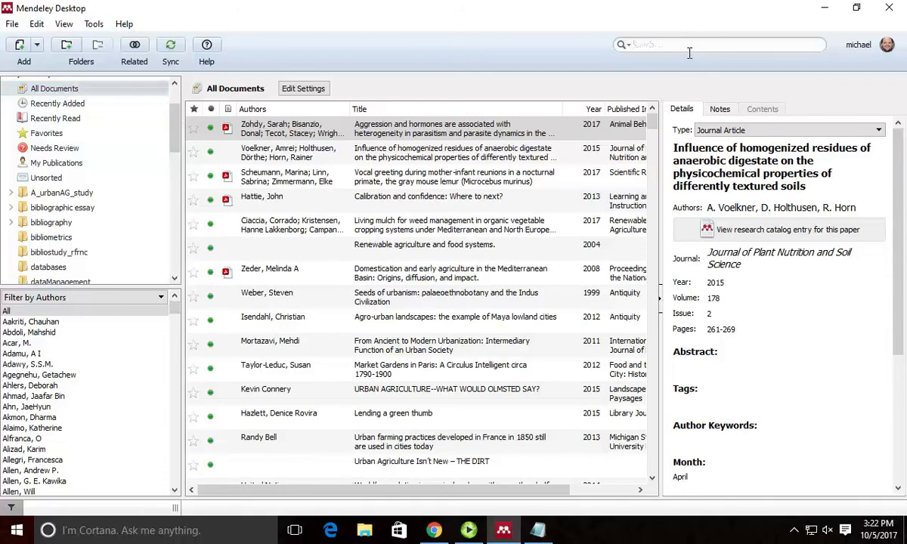
type("voelk")
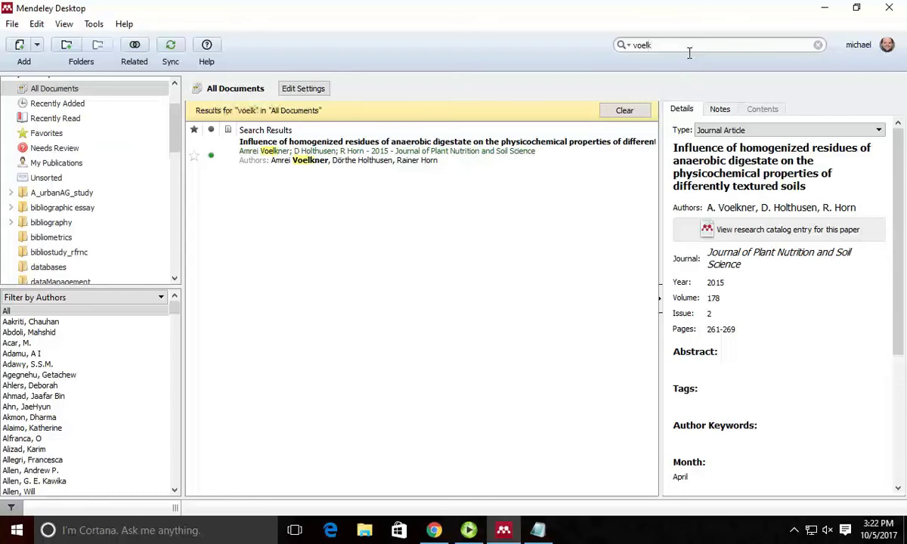
type("ner")
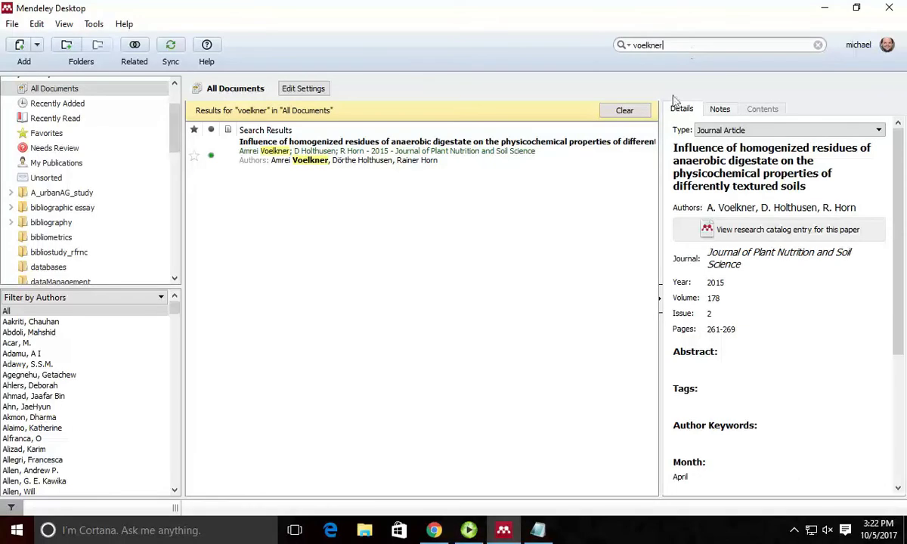
left_click(471, 147)
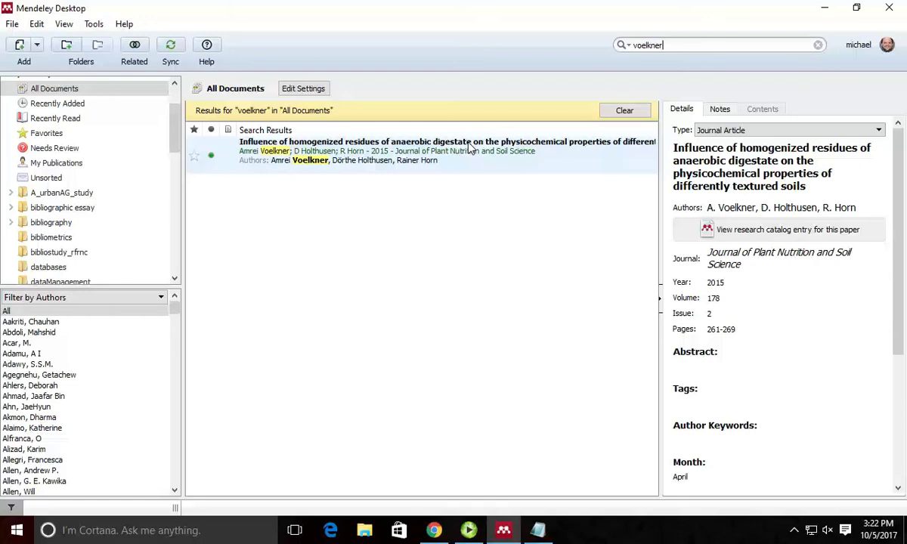
left_click(344, 150)
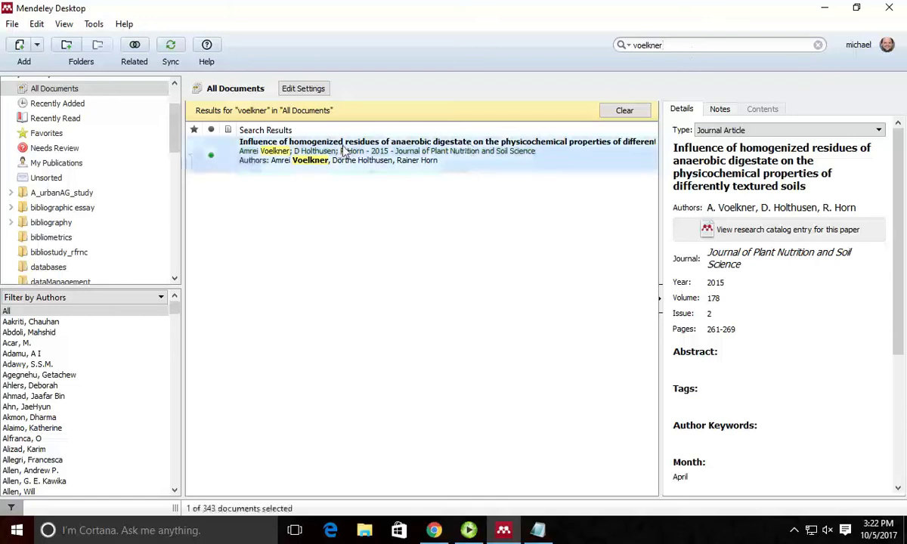
Step: Review the anaerobic digestate article's available commands, notes and details, and widen the search results list
right_click(344, 151)
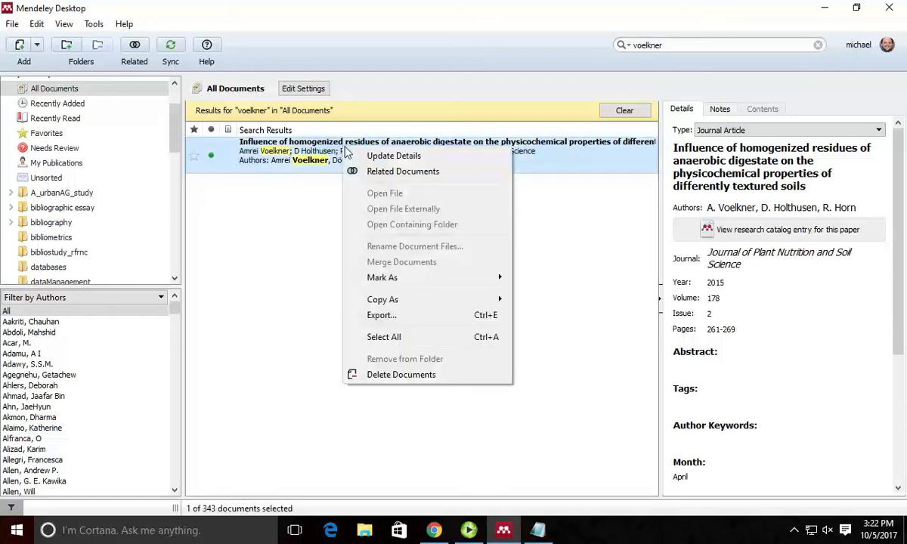
left_click(305, 162)
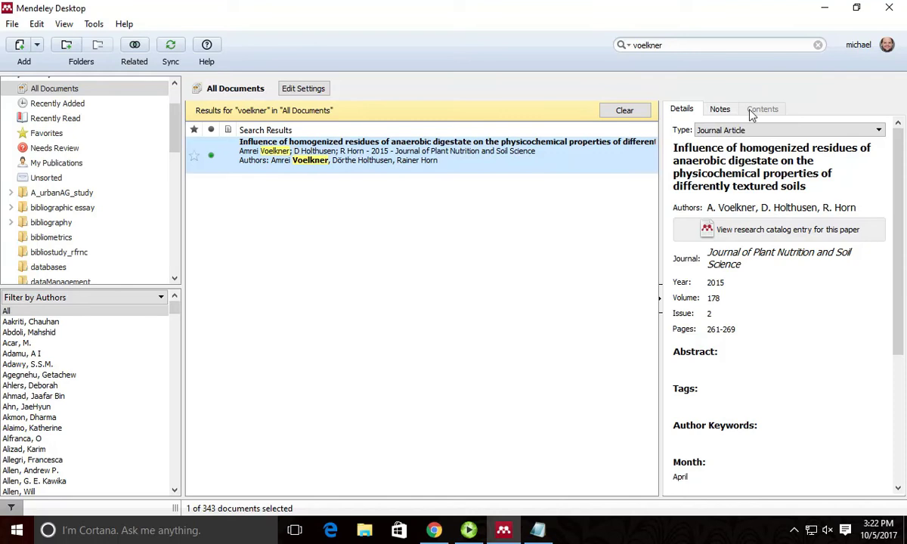
left_click(720, 110)
left_click(681, 110)
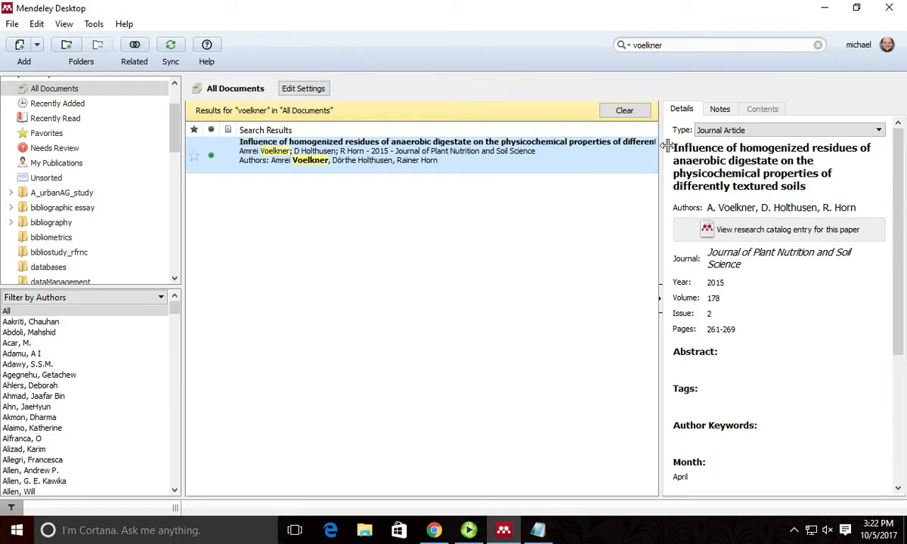
left_click_drag(666, 147, 694, 136)
Step: View the synchronization options and web space usage for All Documents, and hide the settings again
left_click(286, 90)
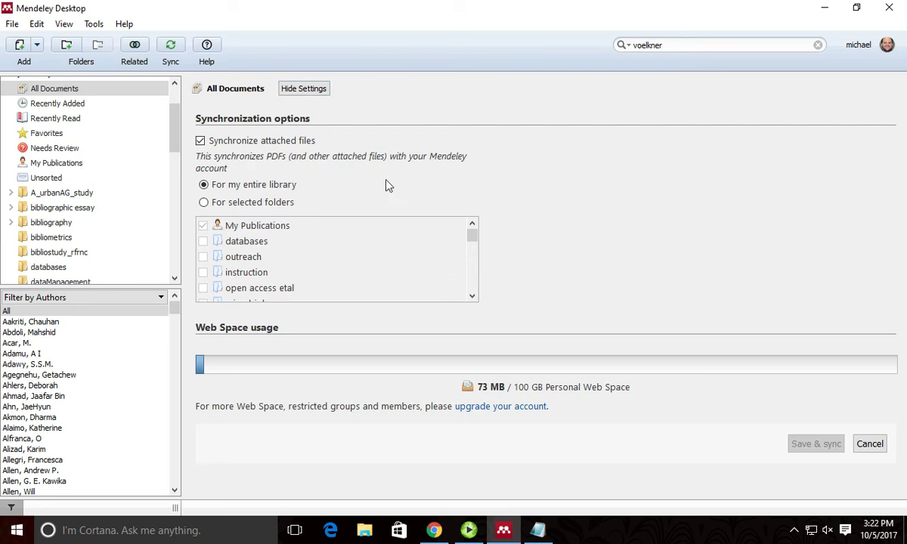
mouse_move(472, 237)
left_mouse_down()
mouse_move(471, 299)
mouse_move(472, 228)
left_mouse_up()
left_click(276, 89)
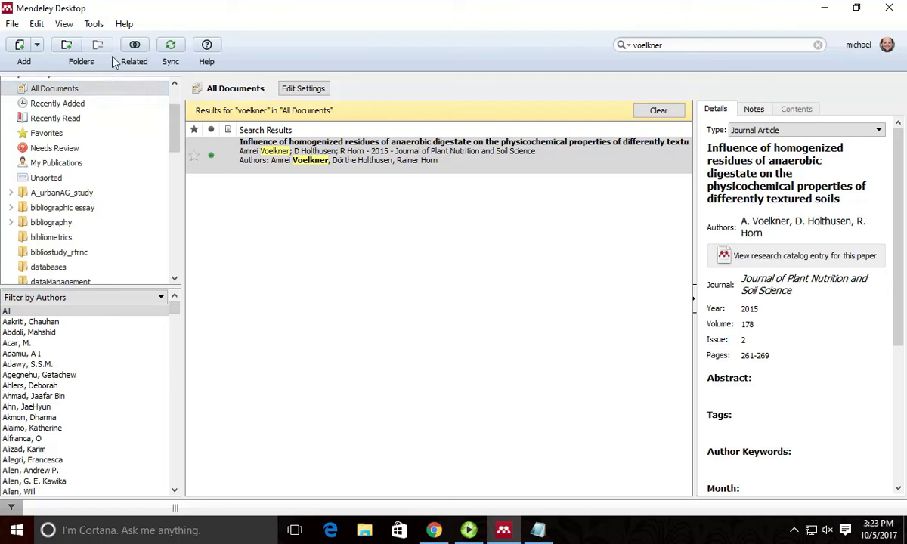
left_click(95, 25)
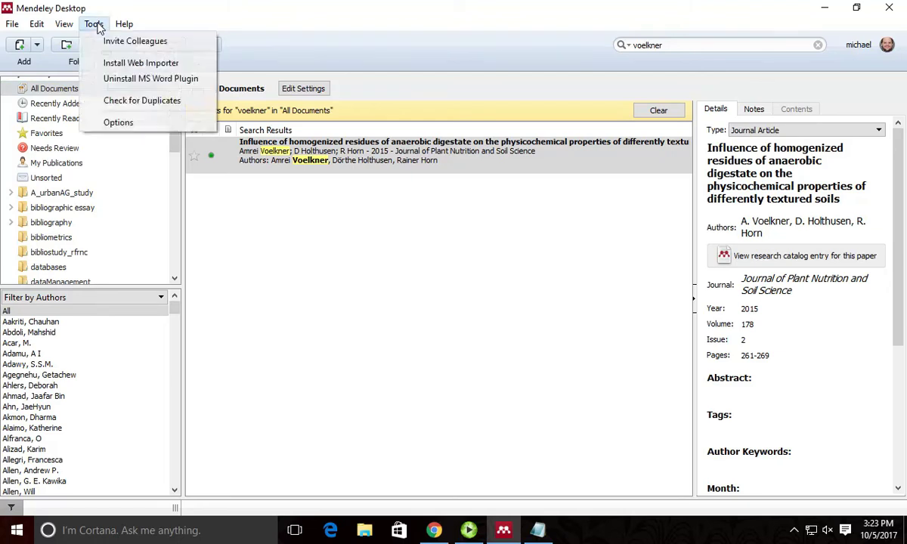
mouse_move(68, 25)
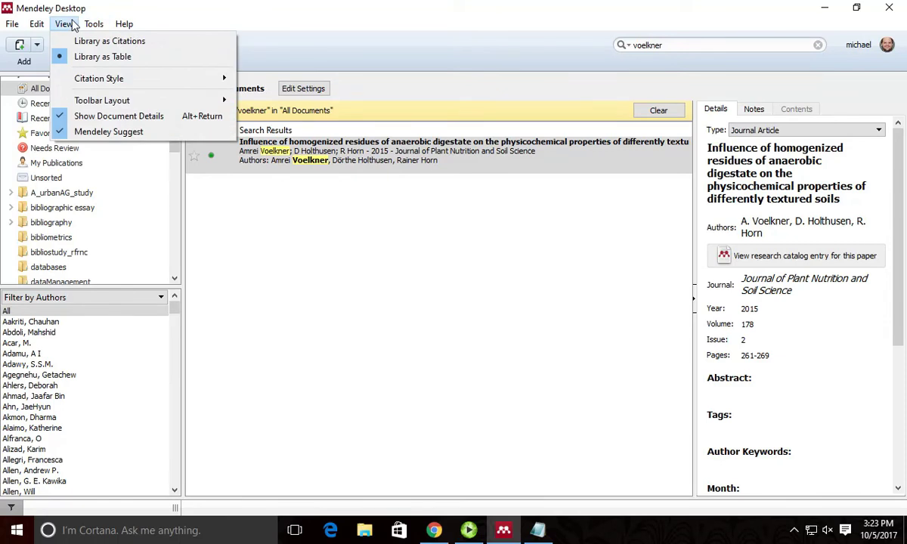
left_click(371, 39)
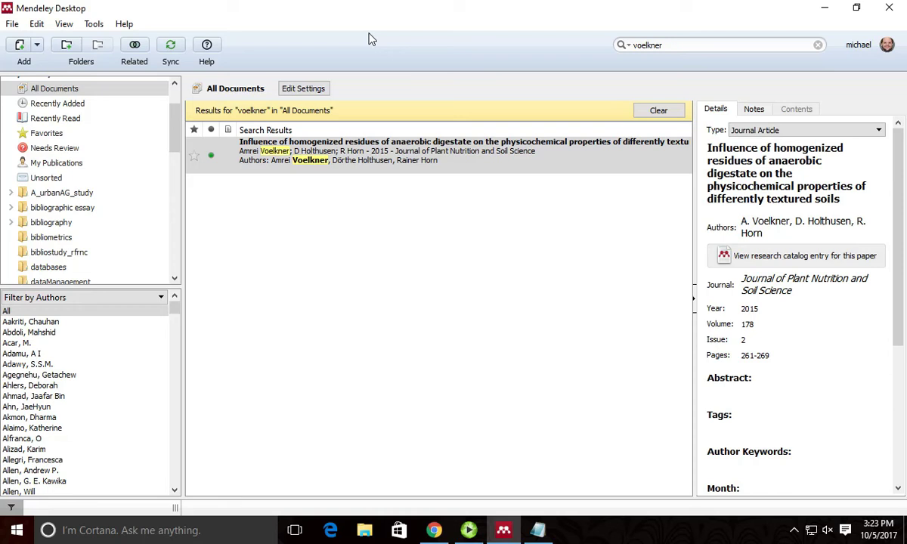
Step: Run the same author search within the folder eh?, and clear the search to list that folder's documents
left_click_drag(175, 114, 204, 199)
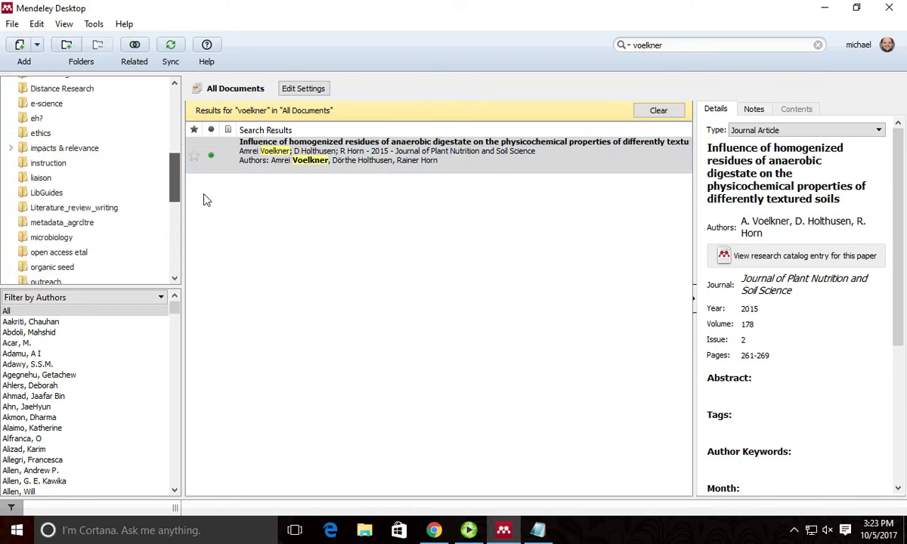
left_click(64, 121)
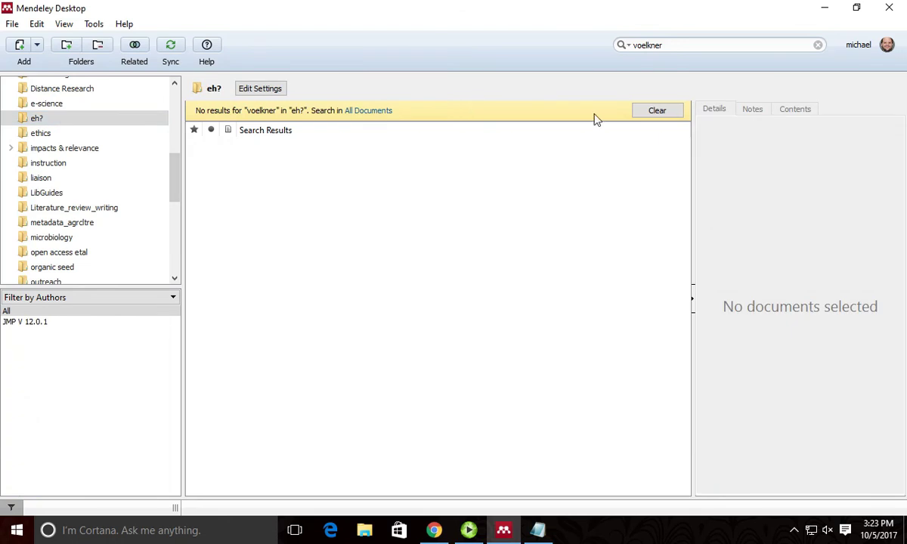
left_click(643, 113)
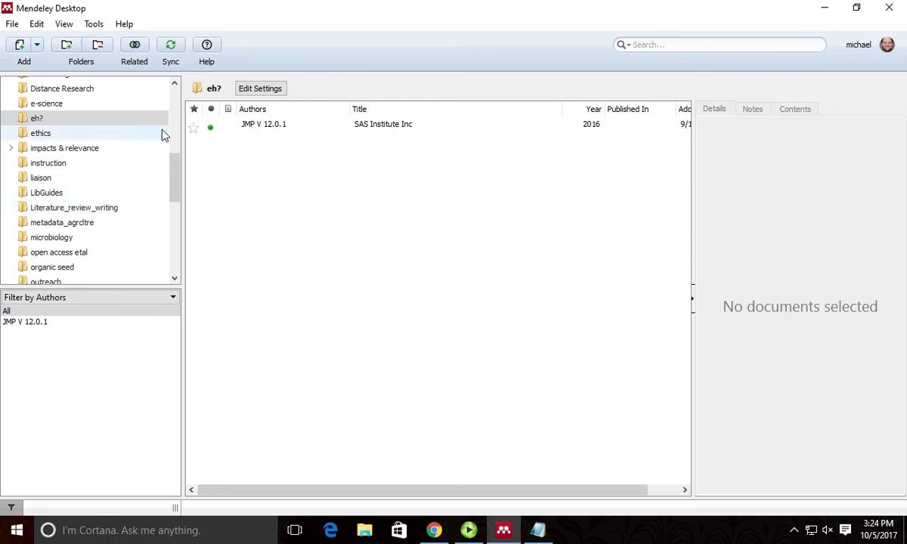
Step: Check All Documents for duplicates and close the list of duplicate sets without merging any
left_click_drag(173, 168, 173, 106)
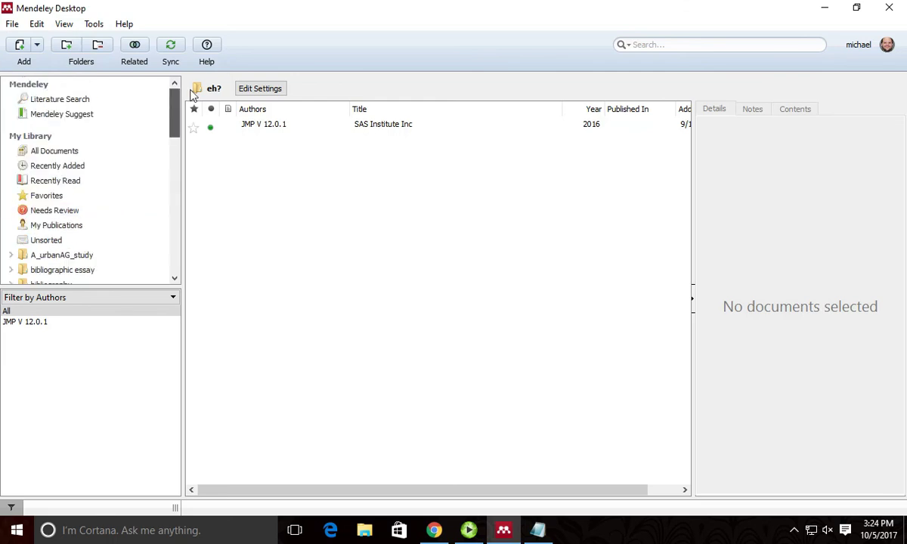
left_click(43, 25)
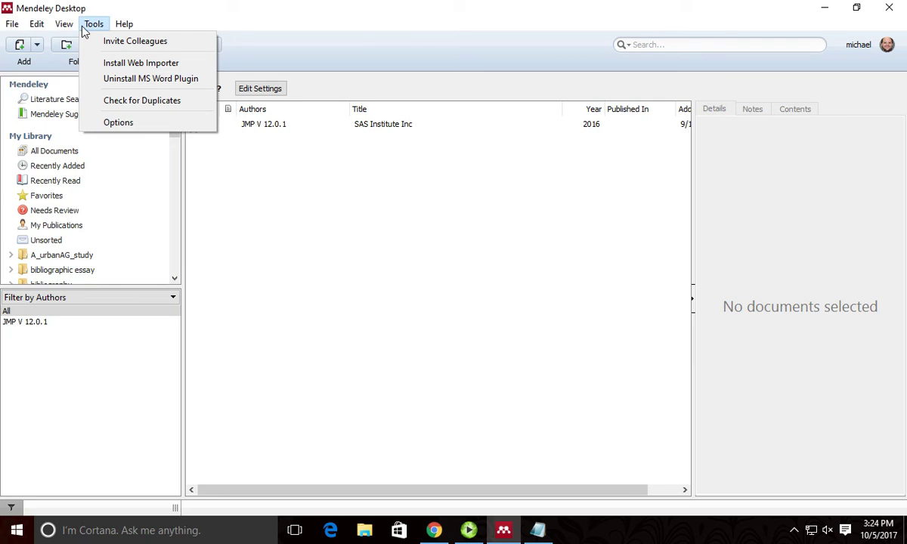
left_click(60, 151)
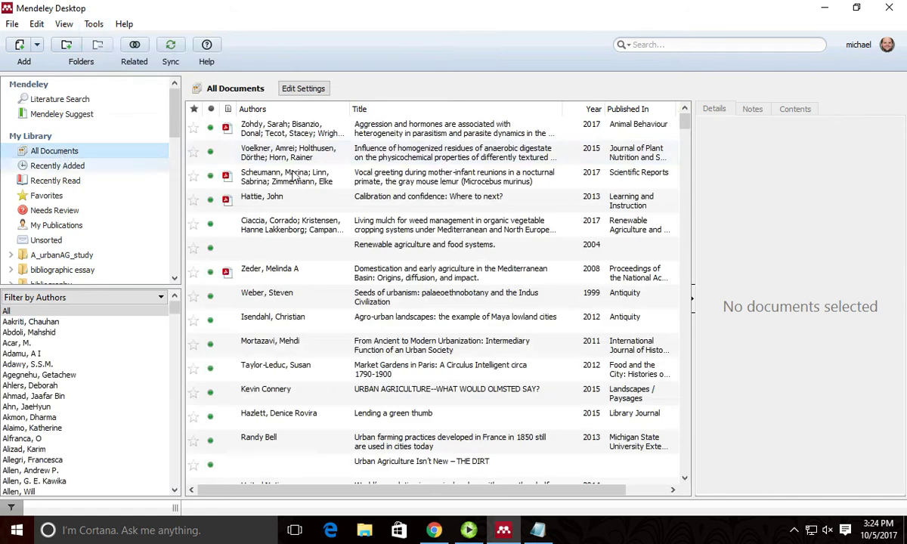
left_click(287, 152)
left_click(94, 24)
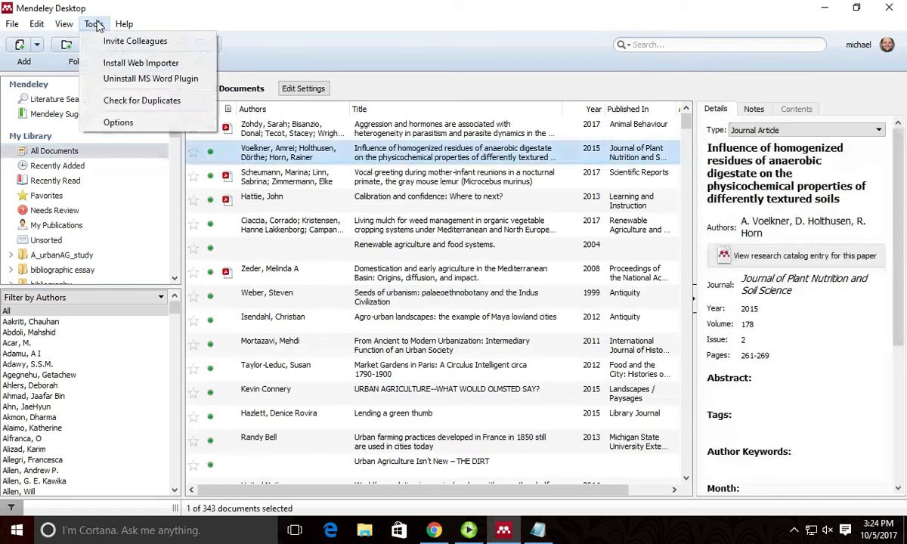
left_click(140, 100)
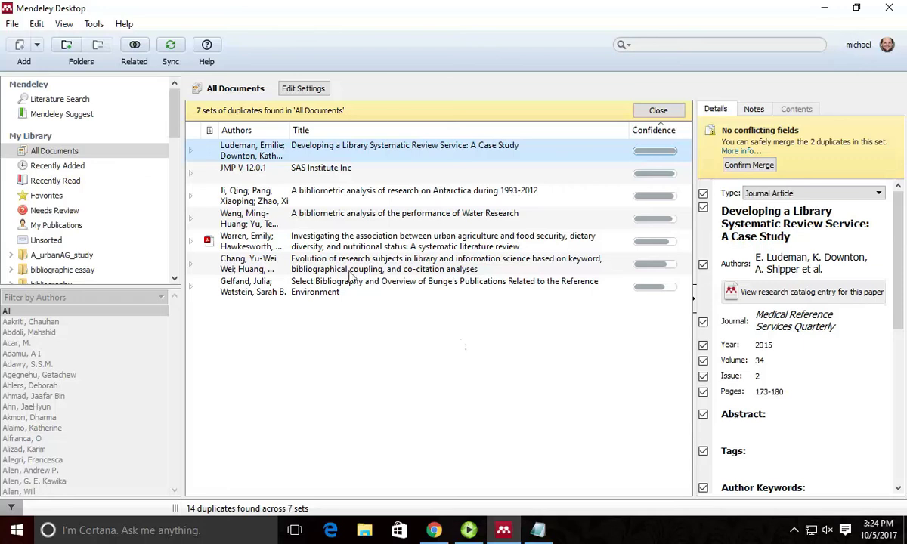
left_click(658, 111)
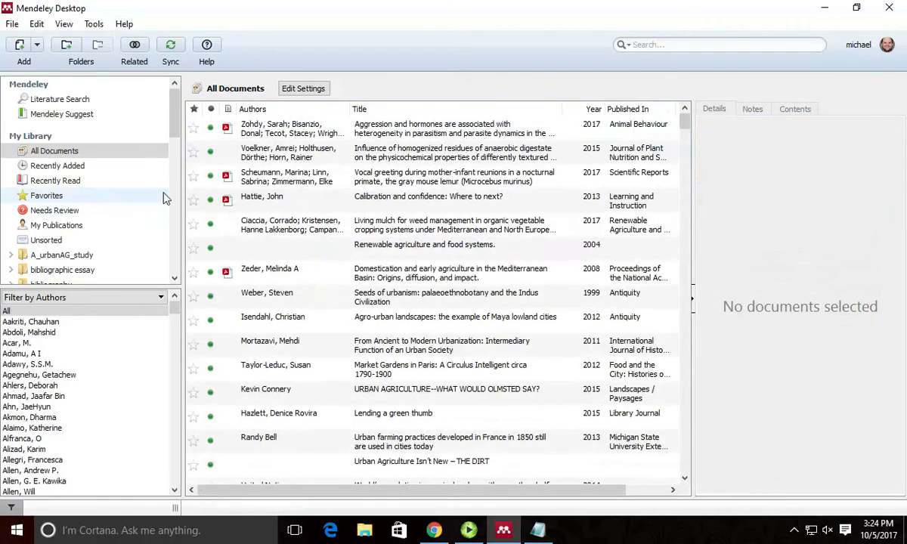
Step: Open the folder eh? to view its contents
scroll(163, 182, "down", 5)
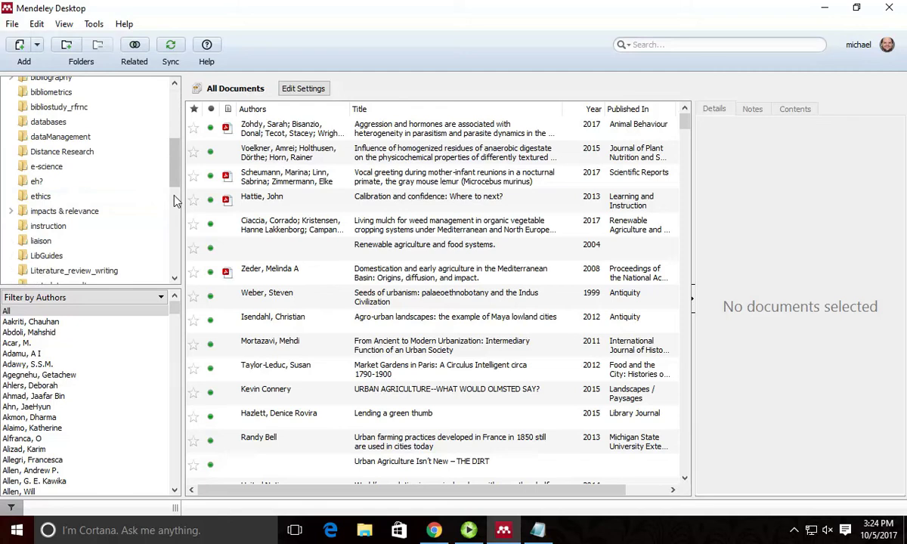
left_click(65, 181)
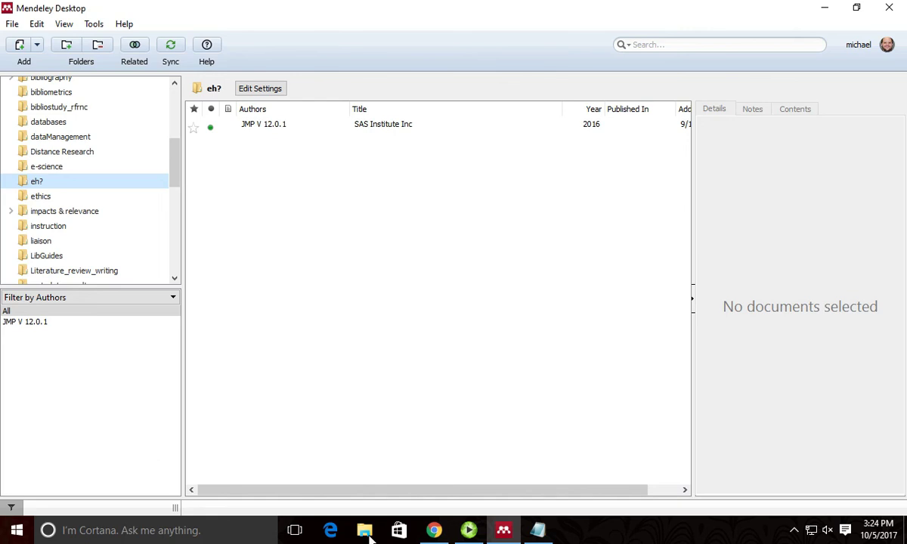
Step: Switch to Chrome, look through the Scopus results for lemur and behavior, and try to sort them by Cited by (highest)
left_click(433, 530)
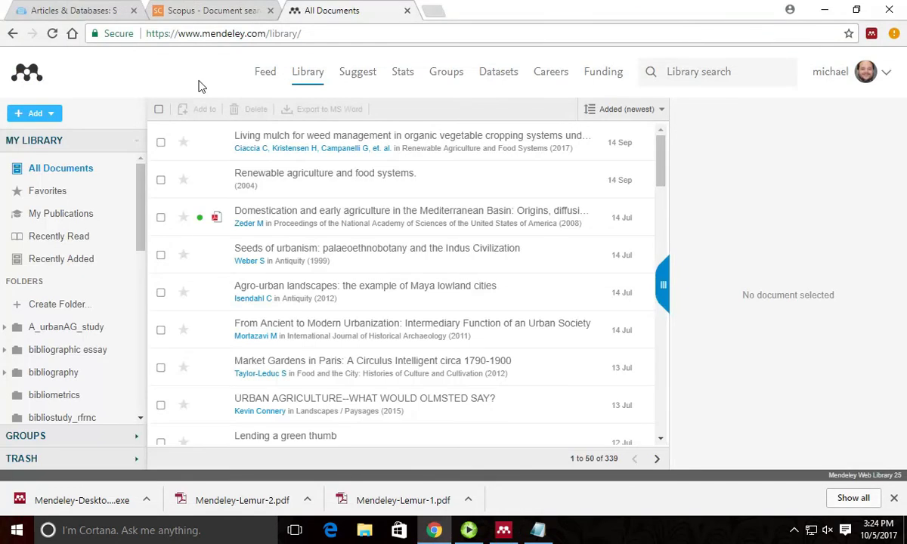
left_click(202, 12)
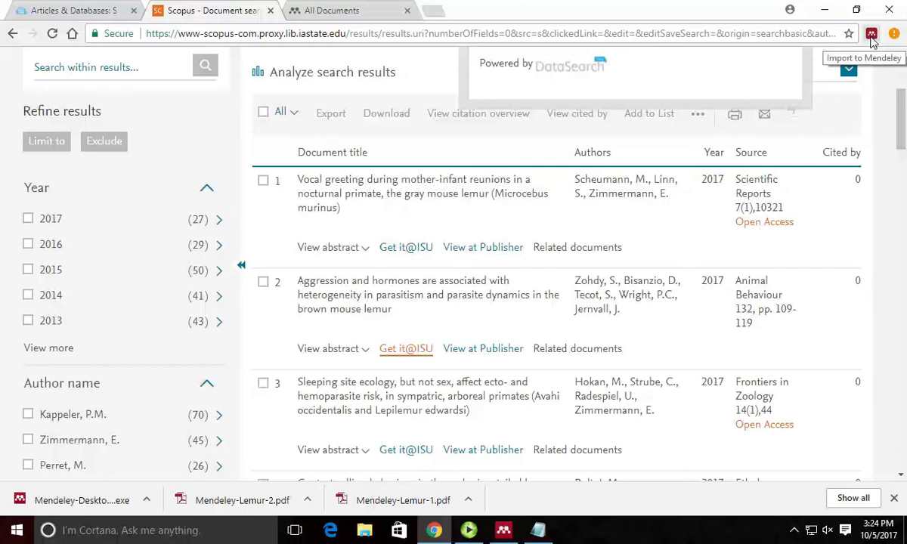
scroll(145, 179, "up", 3)
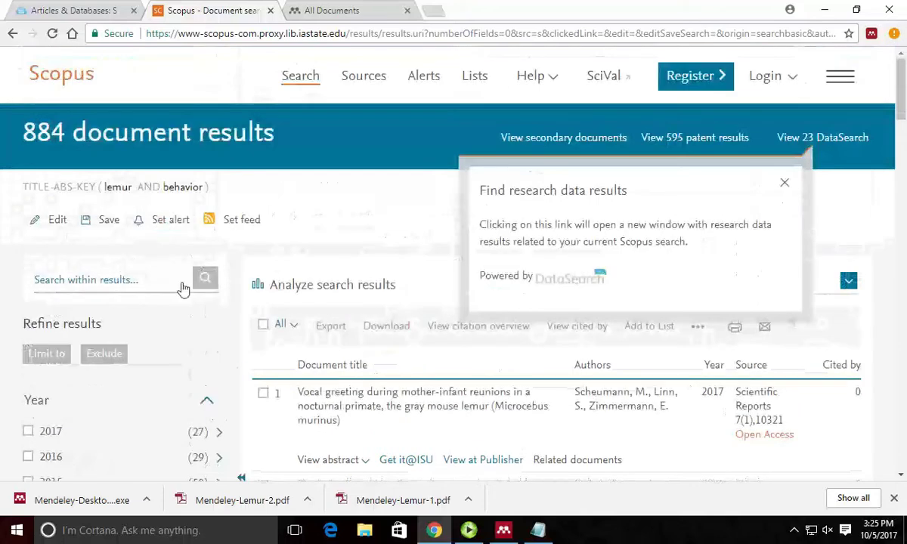
scroll(140, 284, "down", 8)
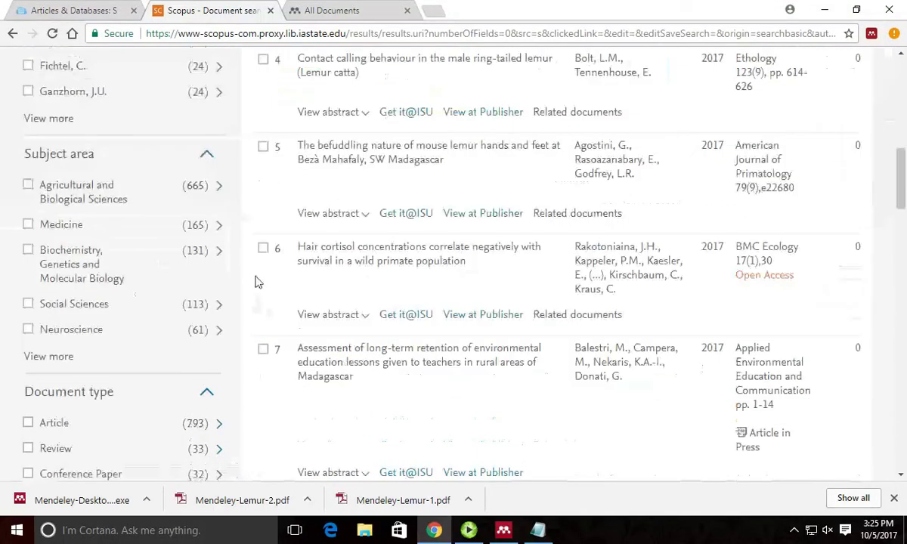
scroll(650, 315, "up", 5)
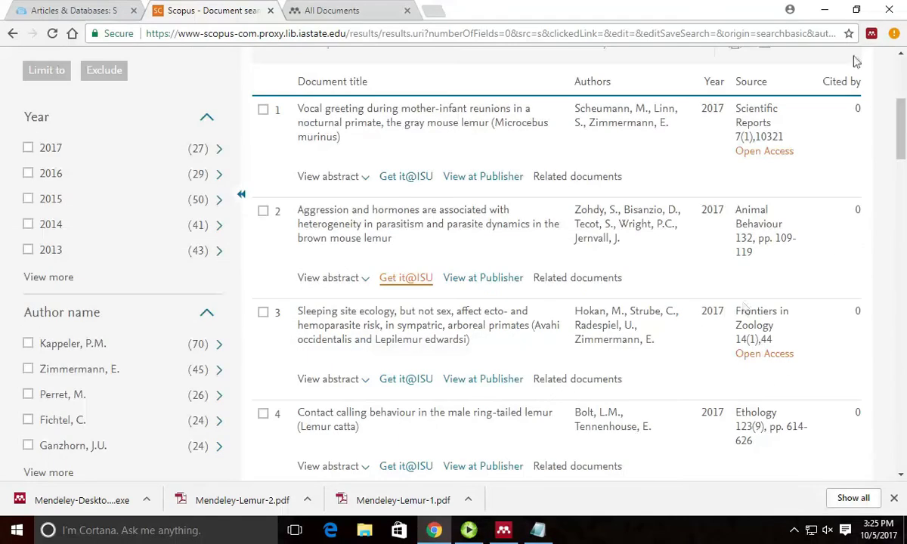
scroll(854, 83, "up", 4)
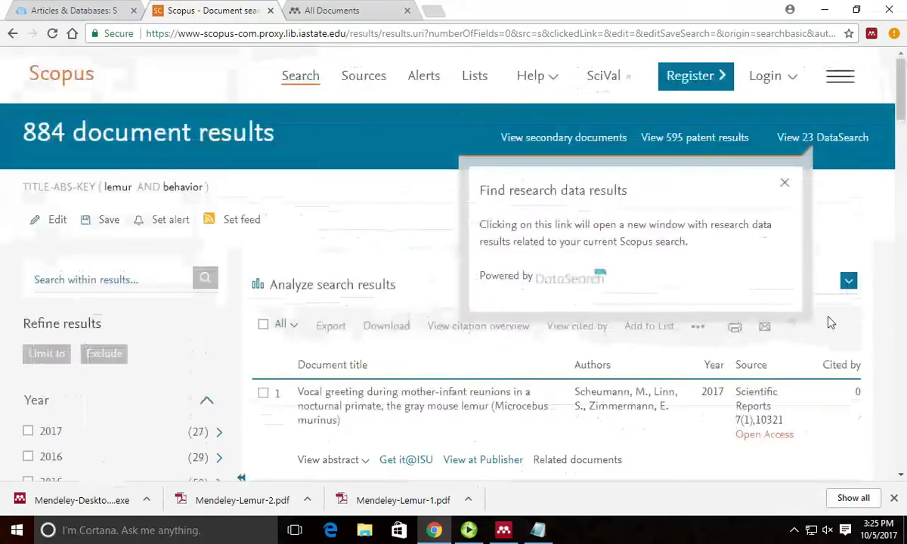
scroll(830, 221, "down", 3)
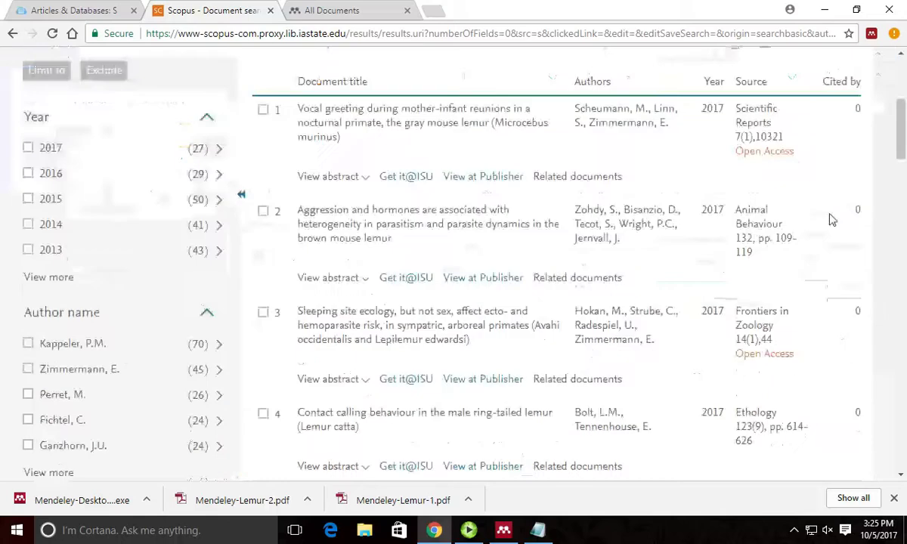
scroll(830, 219, "up", 3)
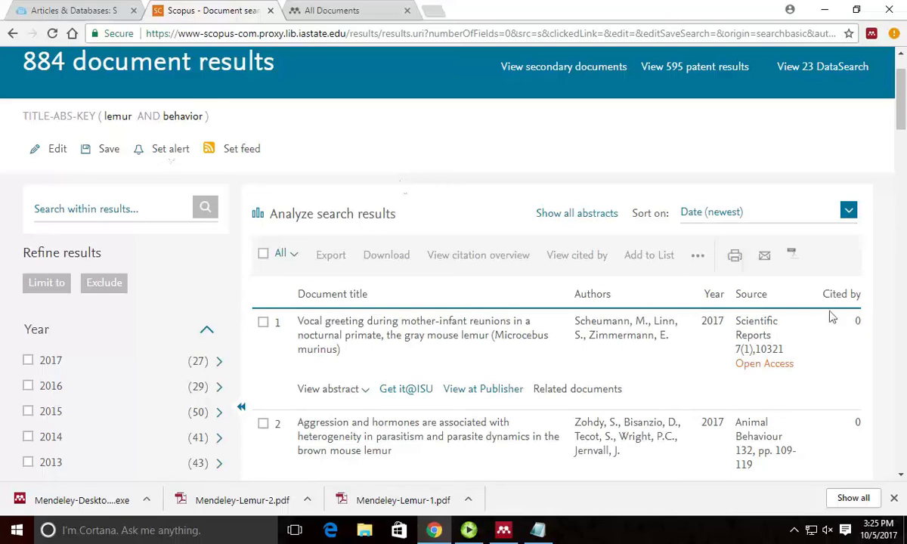
left_click(848, 211)
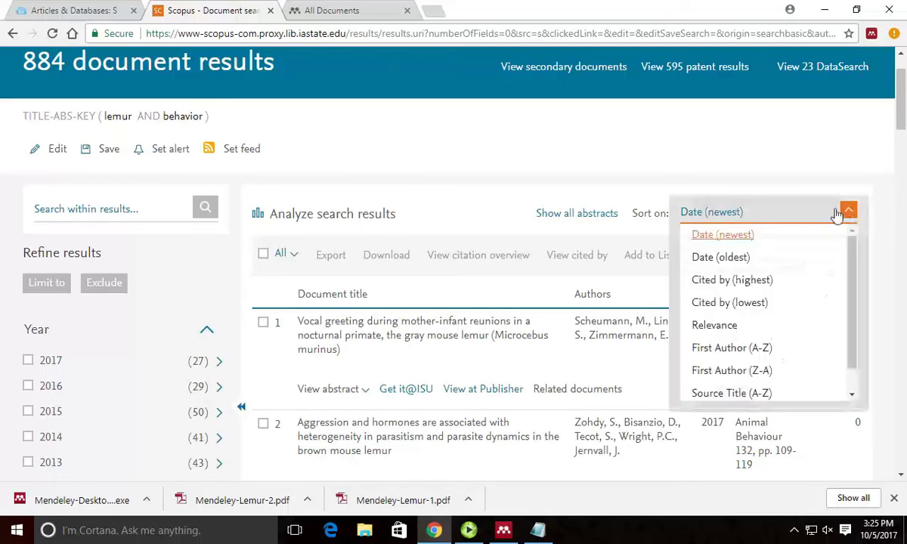
left_click(755, 290)
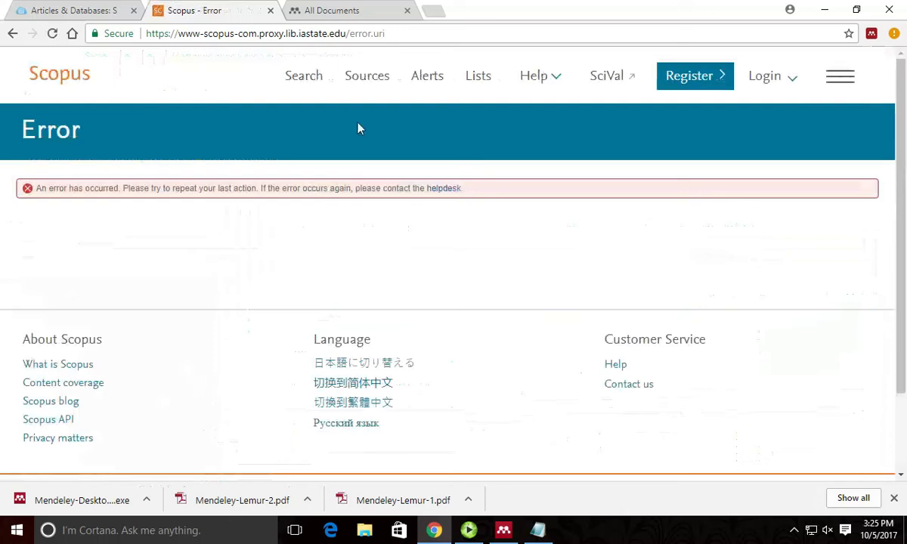
Step: Run the Scopus document search for lemur behavior again, sort the results by Cited by (highest), and look through the list
left_click(301, 78)
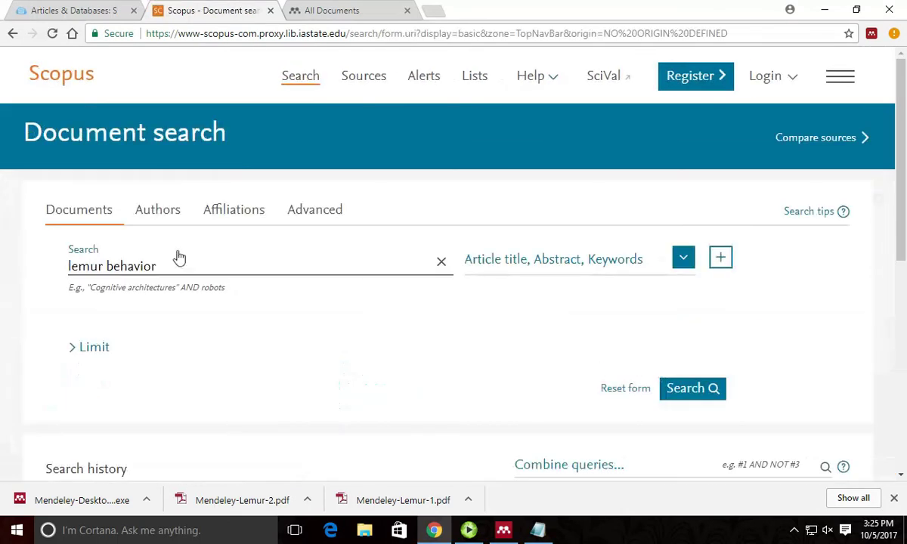
left_click(684, 398)
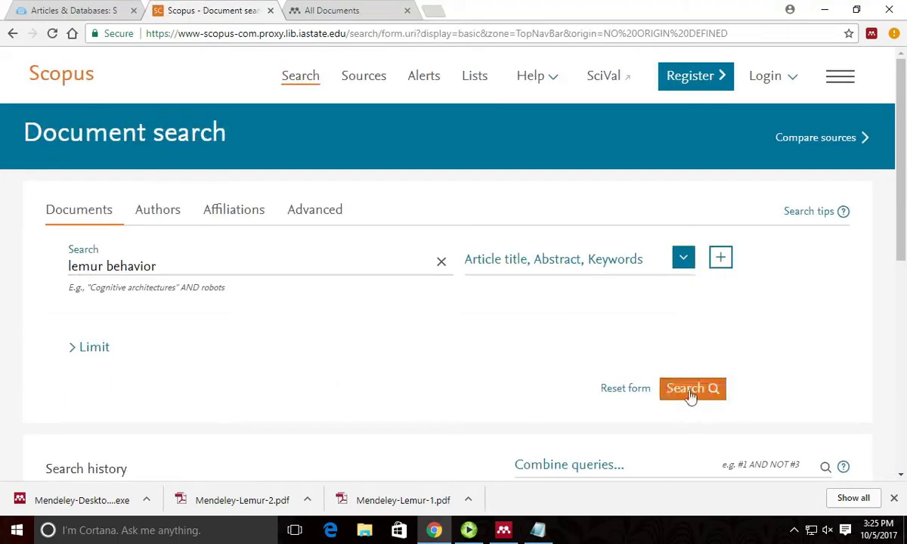
right_click(786, 270)
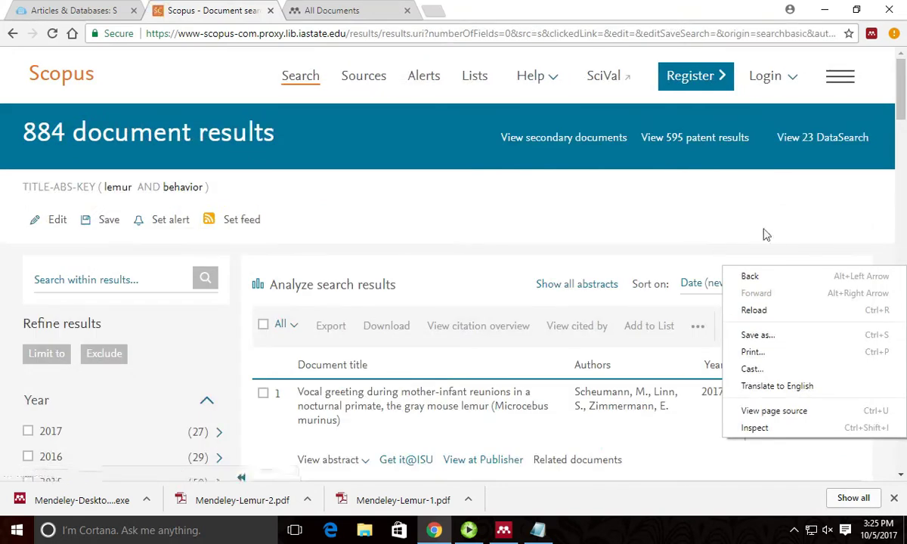
left_click(849, 282)
left_click(848, 282)
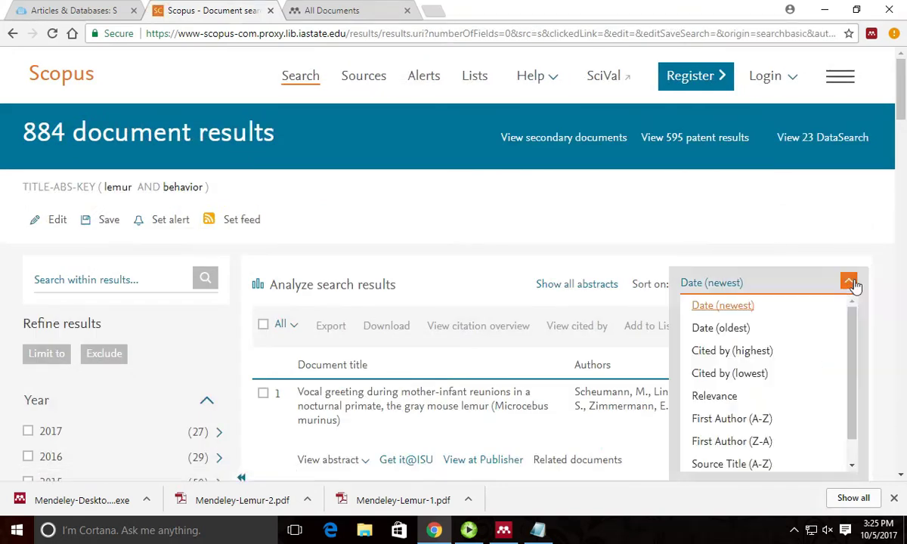
left_click(739, 355)
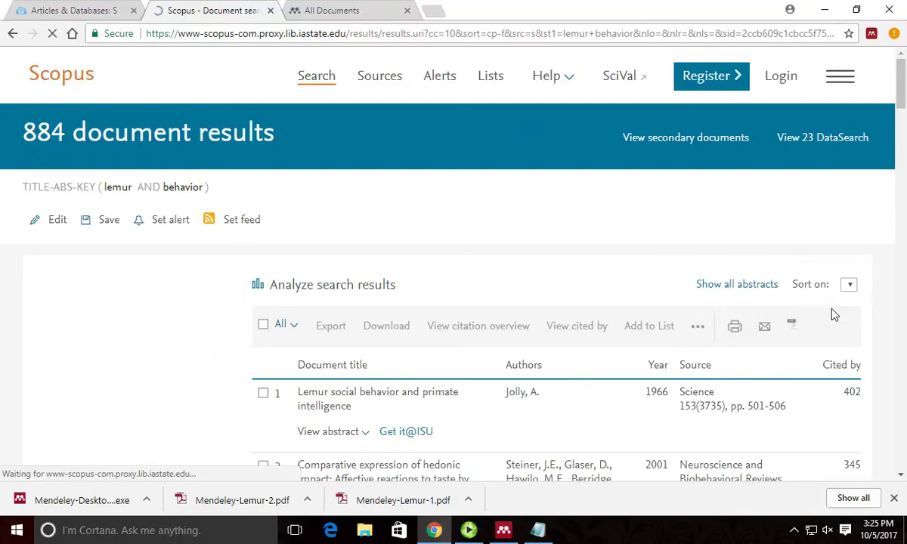
scroll(853, 236, "down", 4)
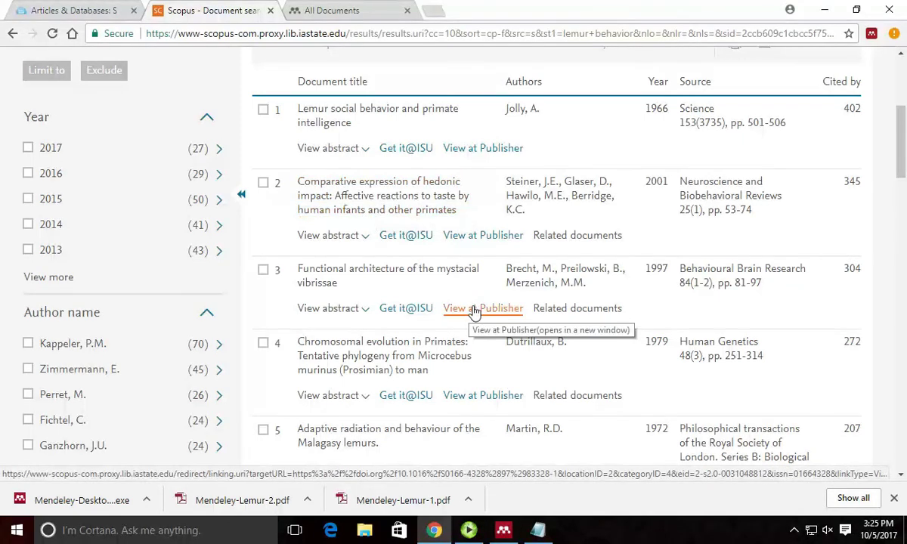
scroll(483, 298, "up", 4)
scroll(440, 257, "down", 2)
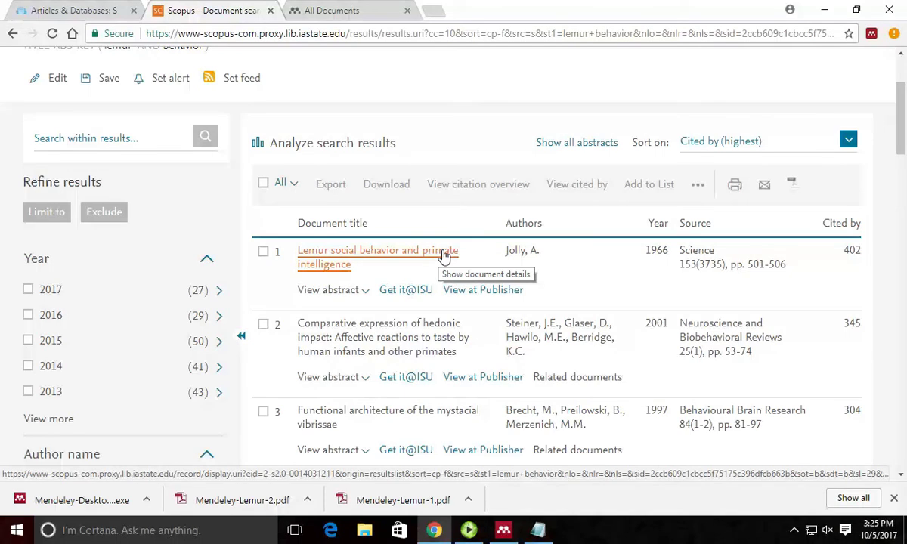
Step: Select the first two documents in the Scopus results and open their export settings
left_click_drag(445, 257, 334, 182)
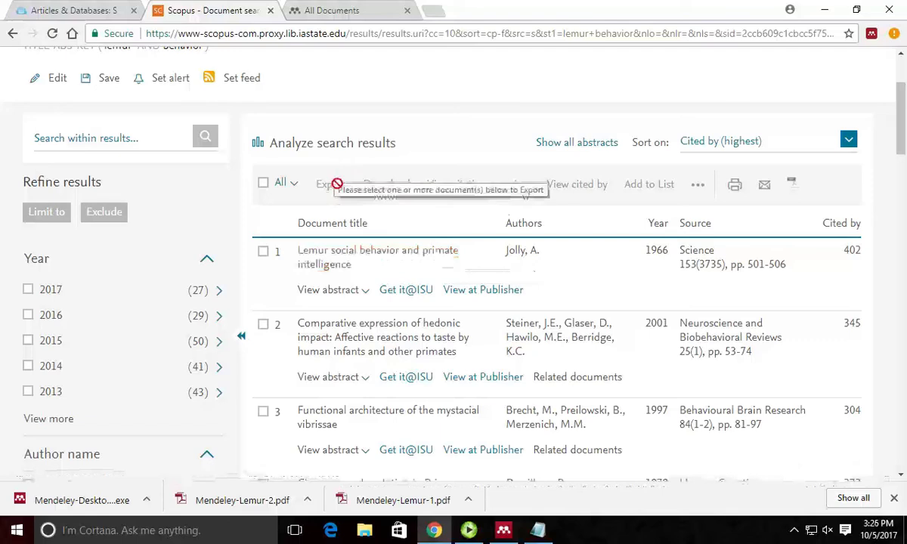
left_click(263, 251)
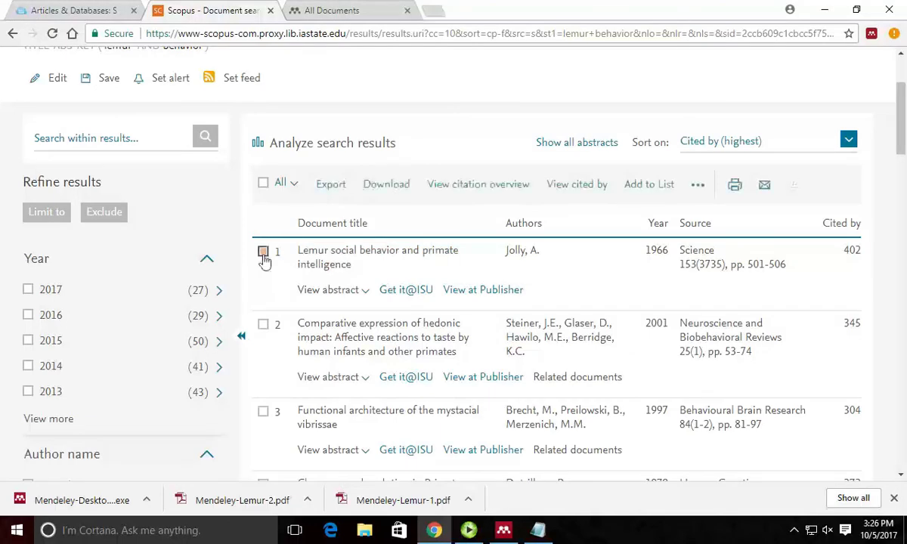
left_click(263, 327)
left_click(336, 192)
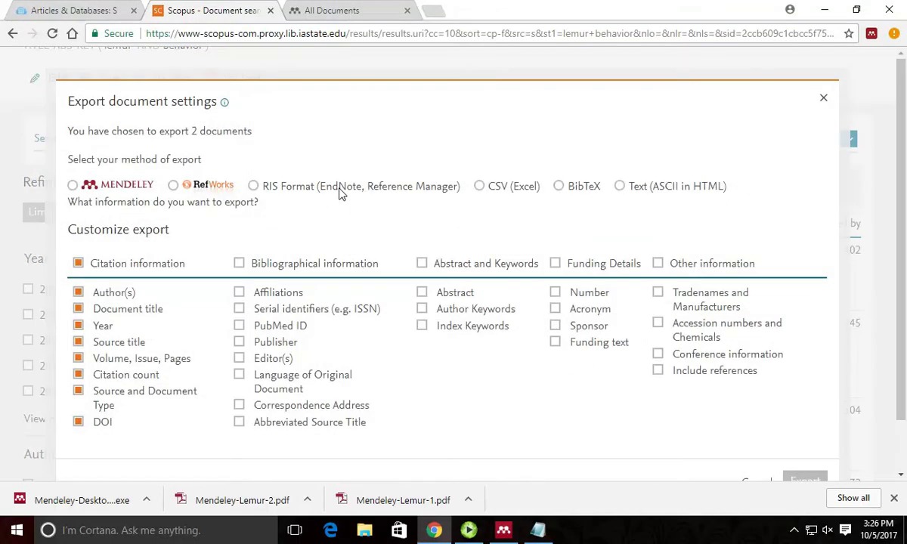
Step: Export the two selected documents with Mendeley as the export method, and close the Elsevier login form without signing in
left_click(73, 186)
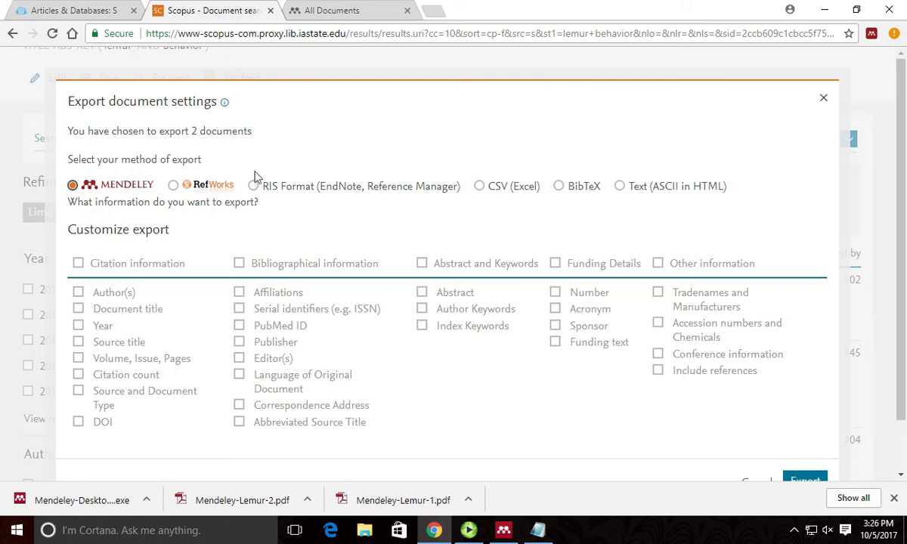
scroll(350, 241, "down", 1)
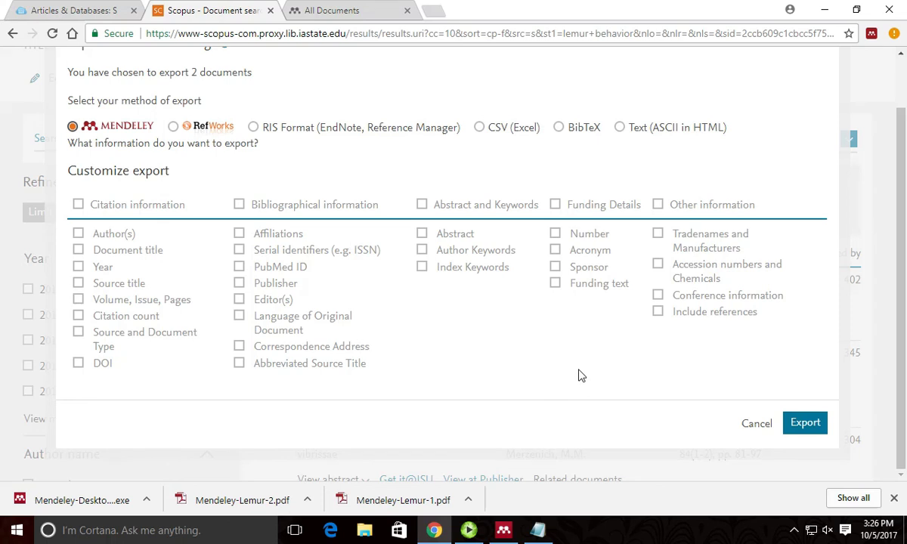
scroll(581, 375, "up", 1)
scroll(680, 404, "down", 1)
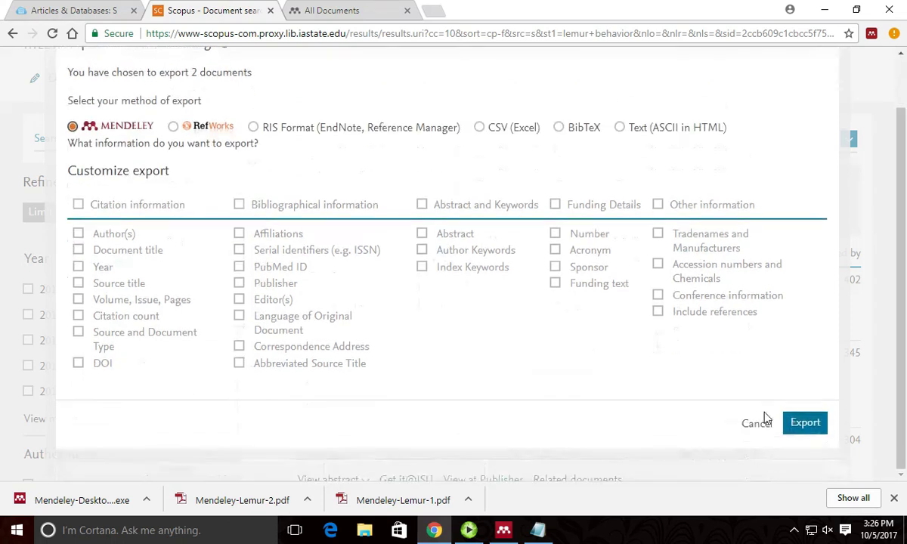
left_click(813, 432)
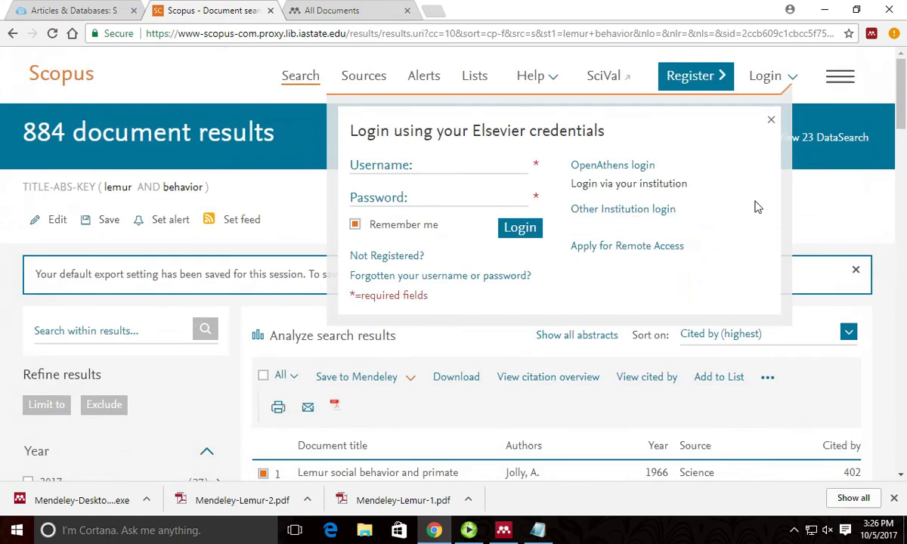
left_click(770, 122)
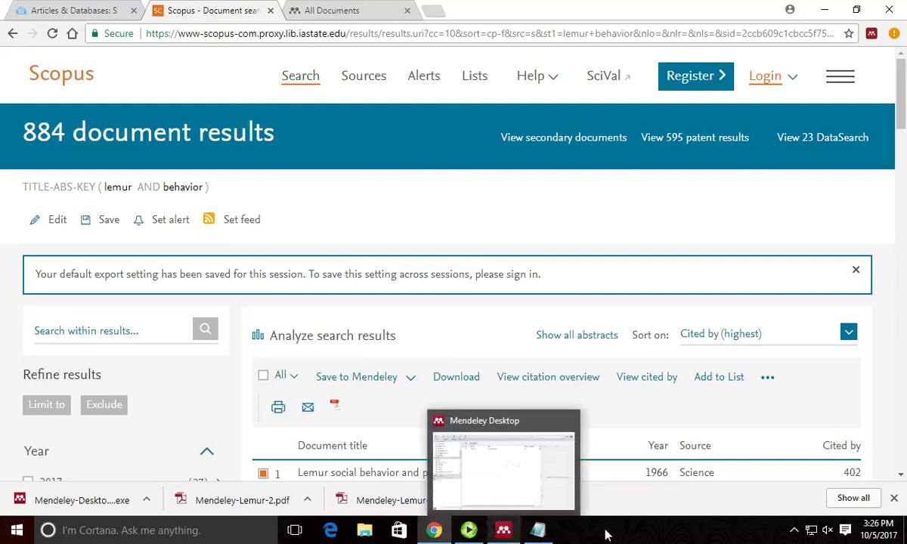
Step: Open the Mendeley web importer on the results page, look at its folder choices and metadata fields, and close it without saving
scroll(390, 184, "down", 3)
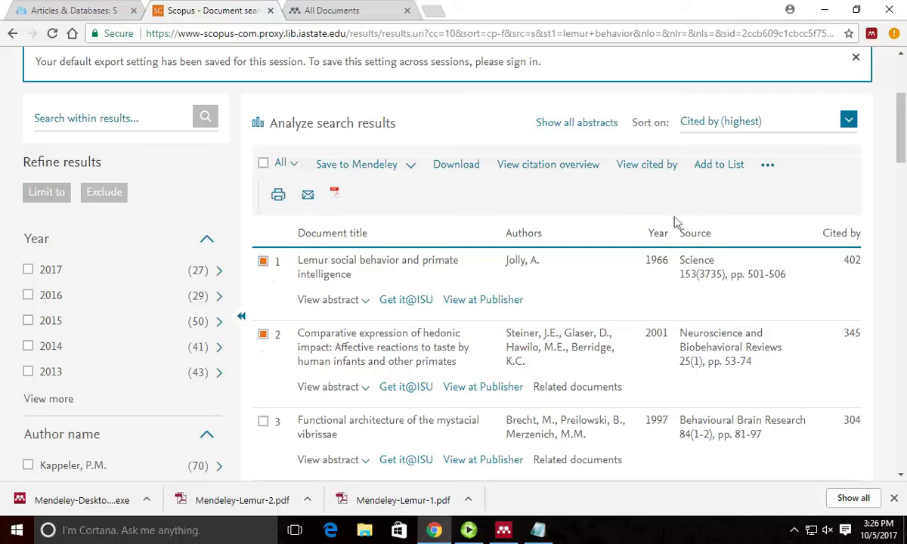
left_click(872, 35)
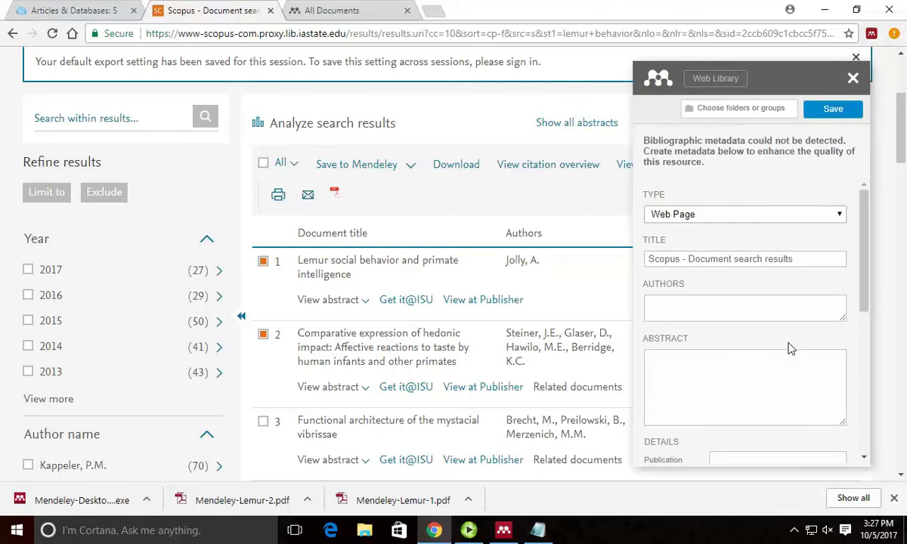
left_click(714, 111)
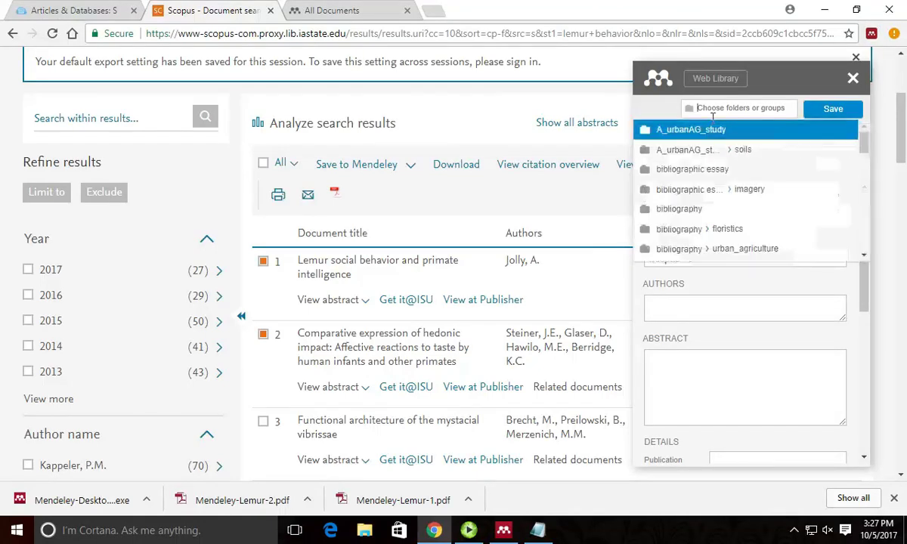
left_click(649, 103)
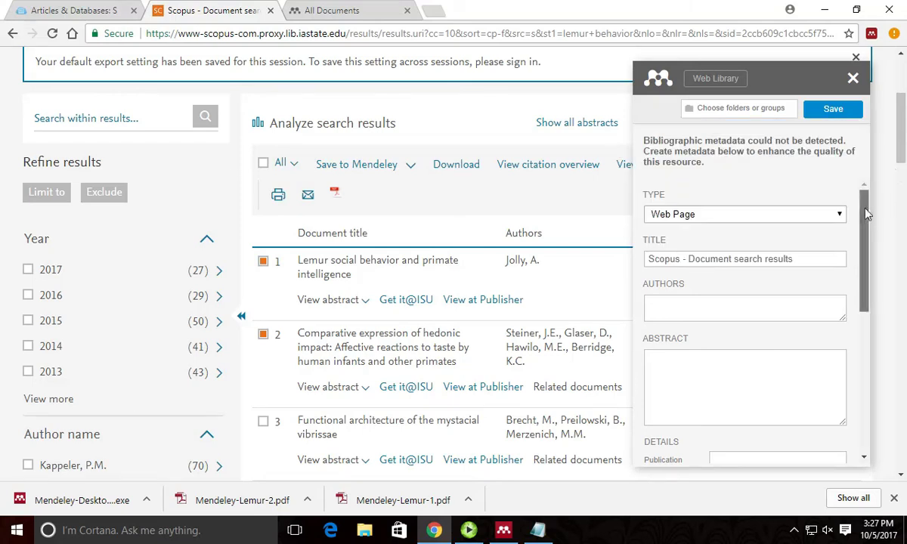
left_click_drag(866, 218, 866, 191)
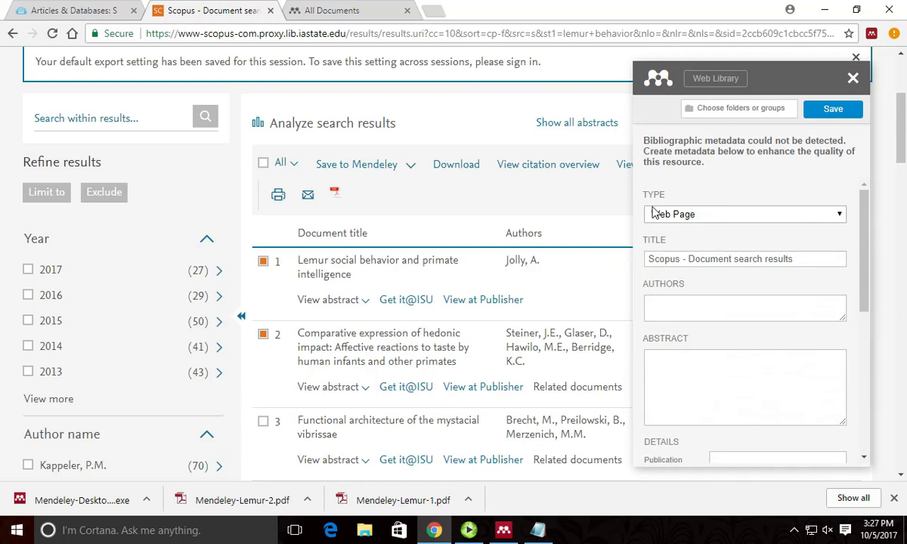
left_click(855, 82)
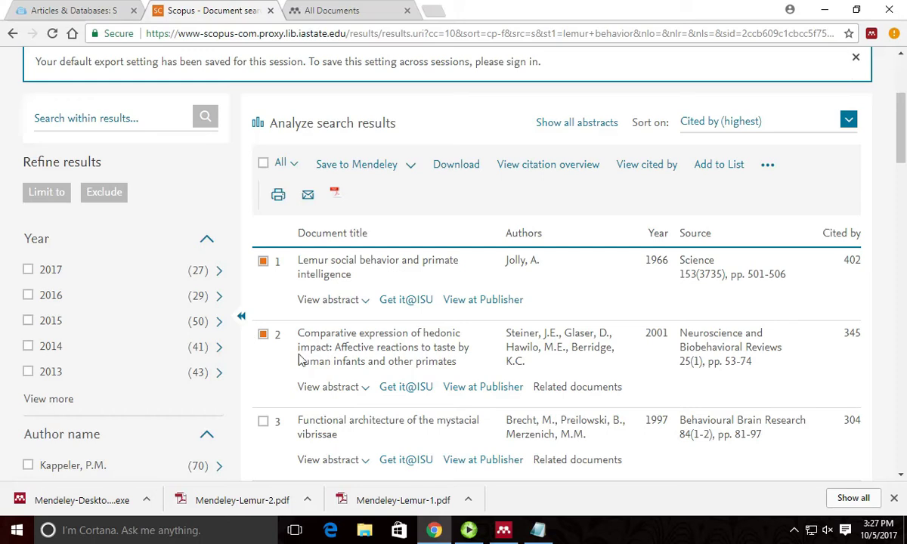
Step: Open the document details of "Adaptive radiation and behaviour of the Malagasy lemurs" from the Scopus results
scroll(353, 397, "down", 1)
scroll(358, 310, "down", 4)
scroll(405, 231, "down", 1)
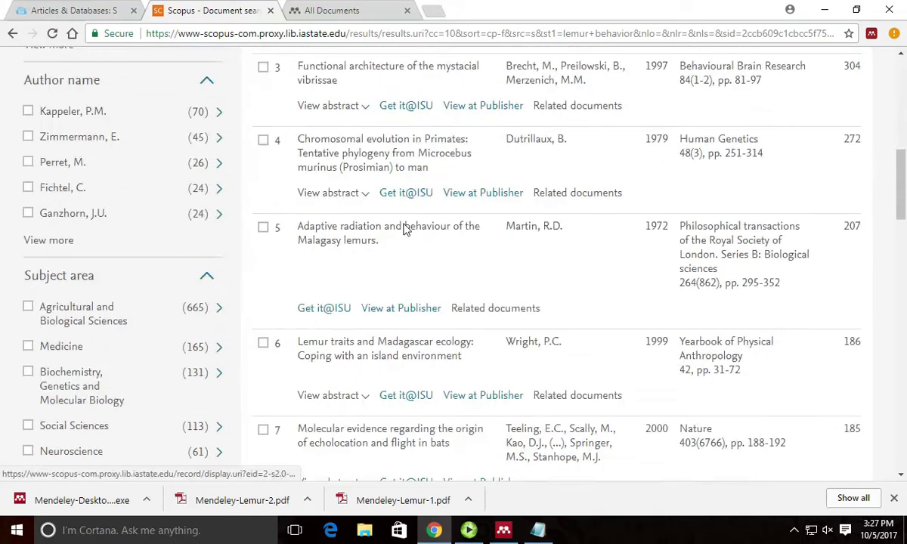
scroll(464, 248, "up", 8)
scroll(465, 247, "down", 8)
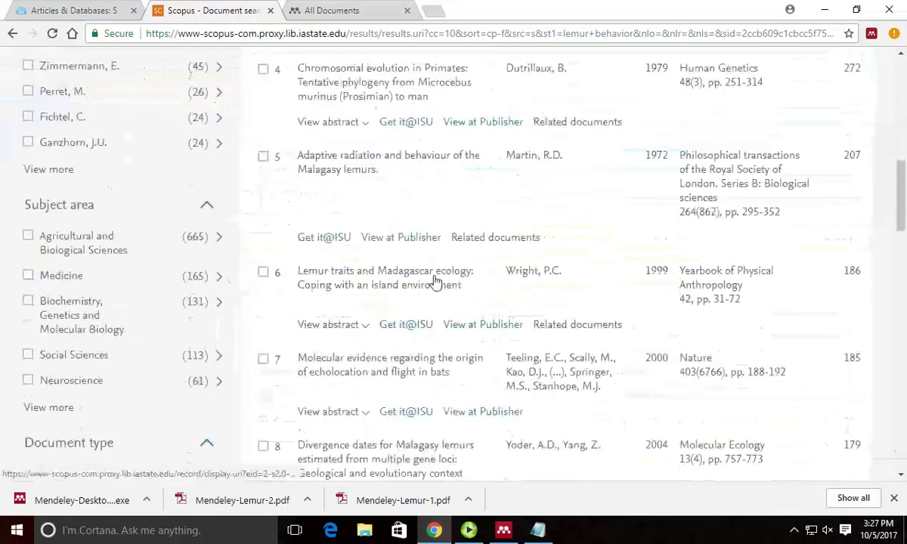
left_click(311, 166)
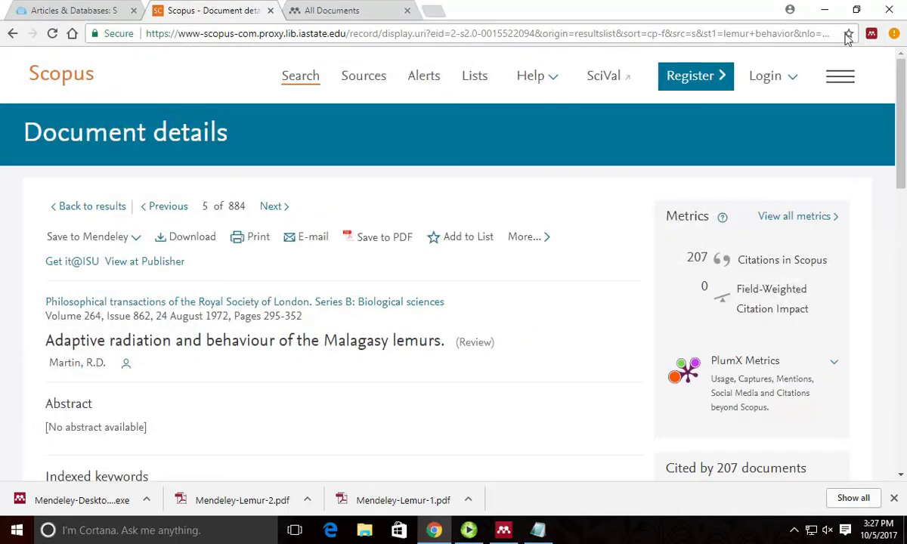
Step: Save the Malagasy lemurs reference into the folder eh? with the Mendeley web importer
left_click(871, 35)
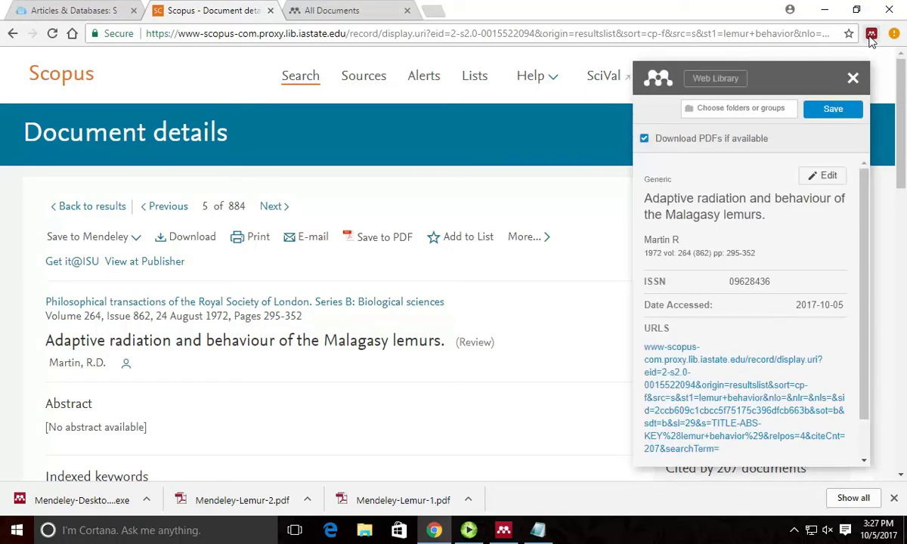
left_click(722, 110)
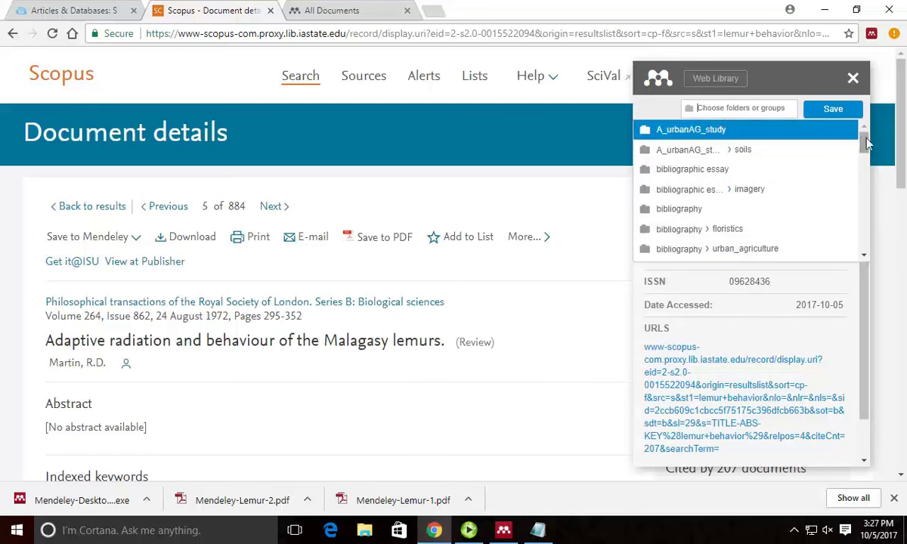
left_click_drag(864, 146, 864, 176)
left_click(684, 204)
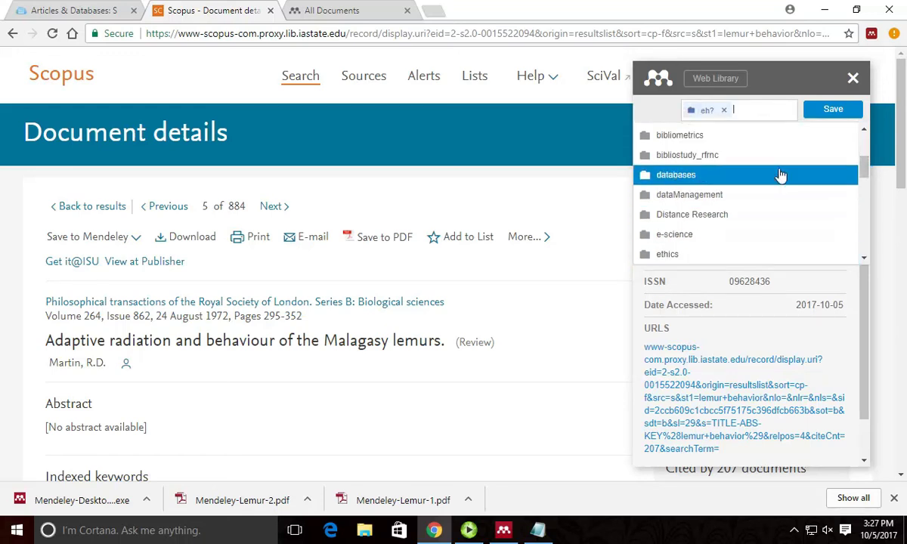
left_click(835, 111)
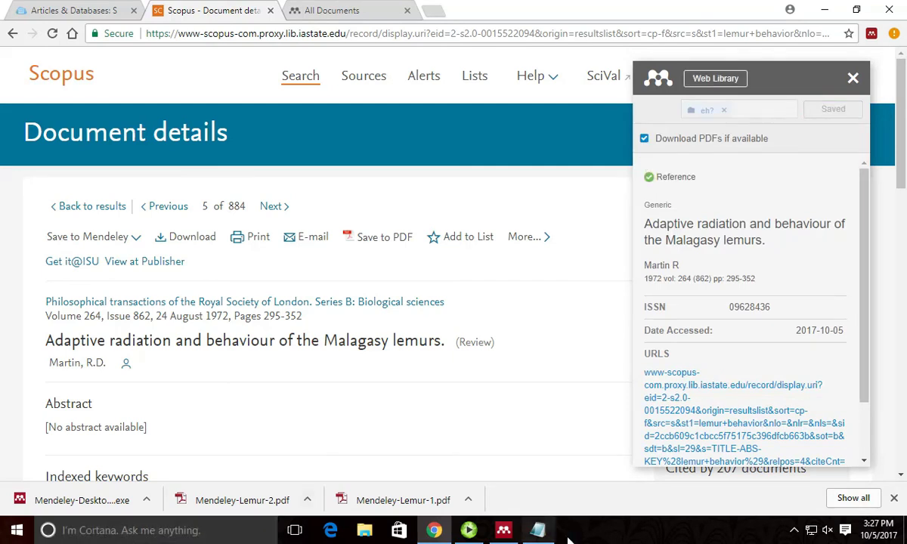
Step: Switch to Mendeley Desktop and synchronise the library with the folder eh? selected, leaving the folder's name as it is
left_click(504, 530)
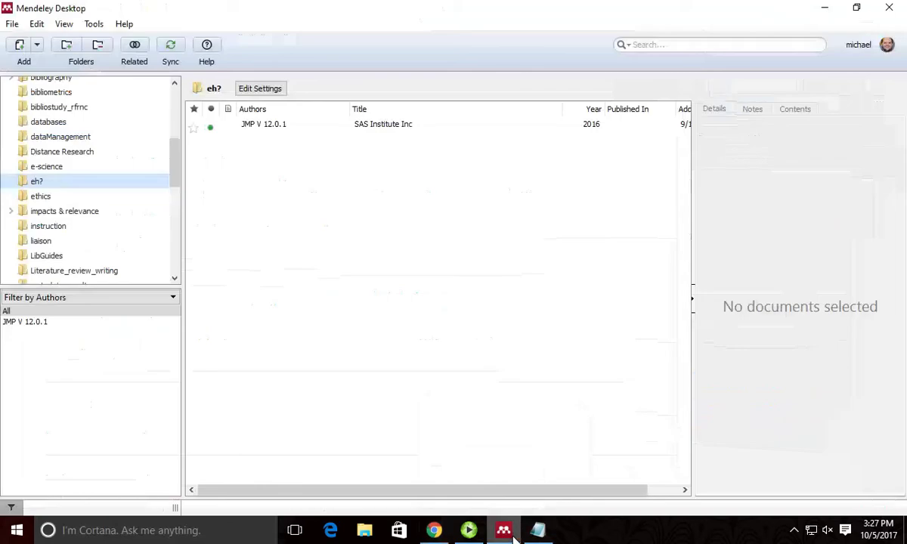
double_click(67, 185)
left_click(68, 184)
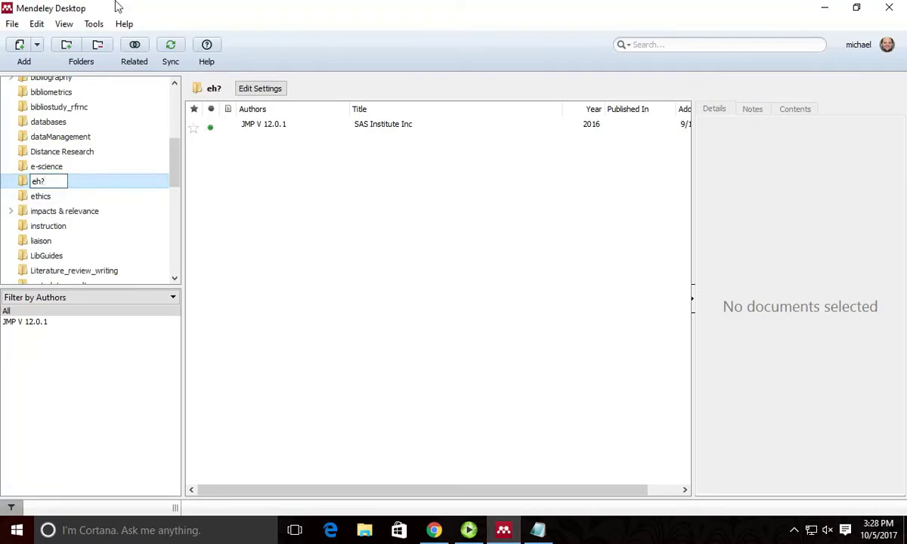
left_click(172, 47)
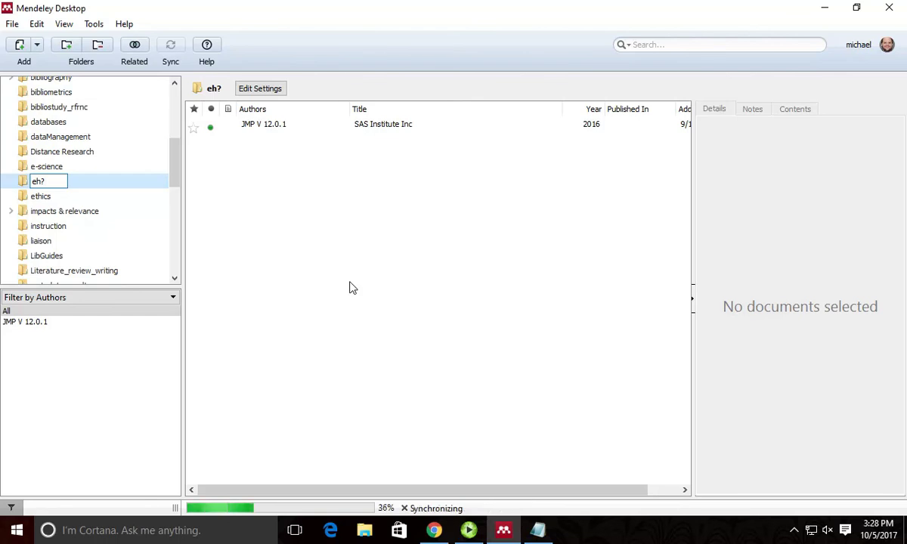
Step: Review the details of the imported Malagasy lemurs reference in the folder eh?, and deselect it
left_click(462, 130)
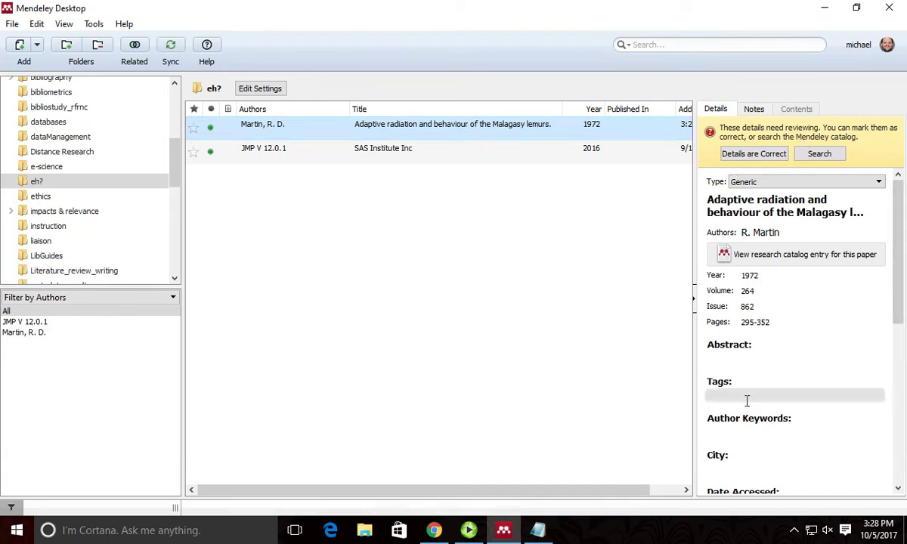
scroll(812, 253, "down", 8)
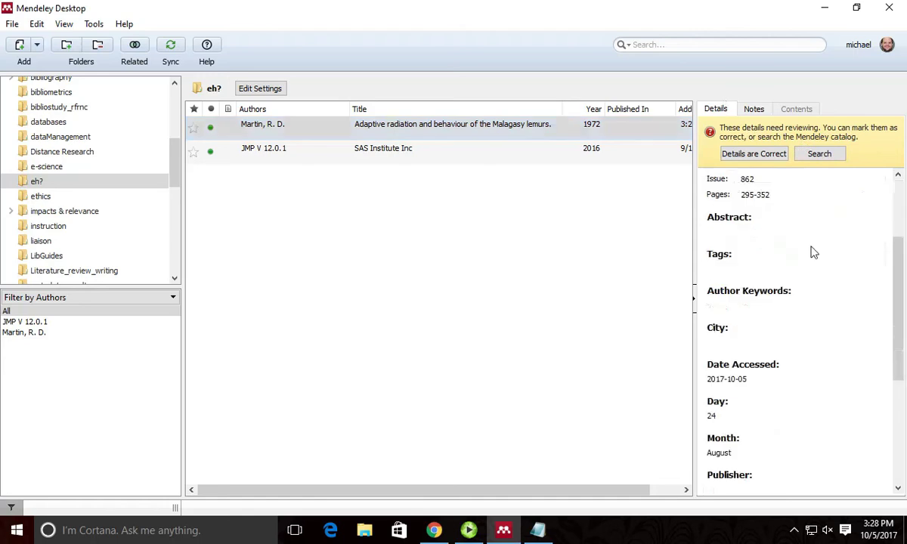
scroll(812, 253, "up", 8)
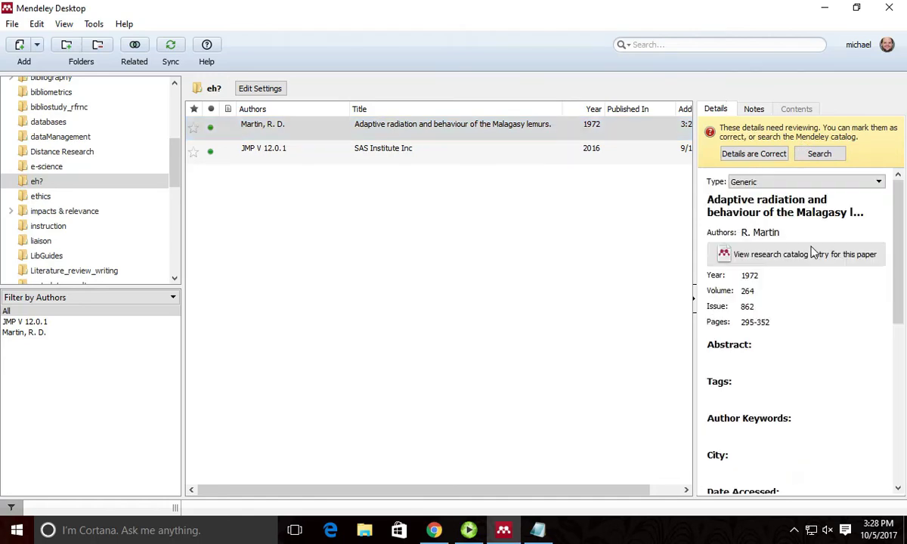
right_click(338, 393)
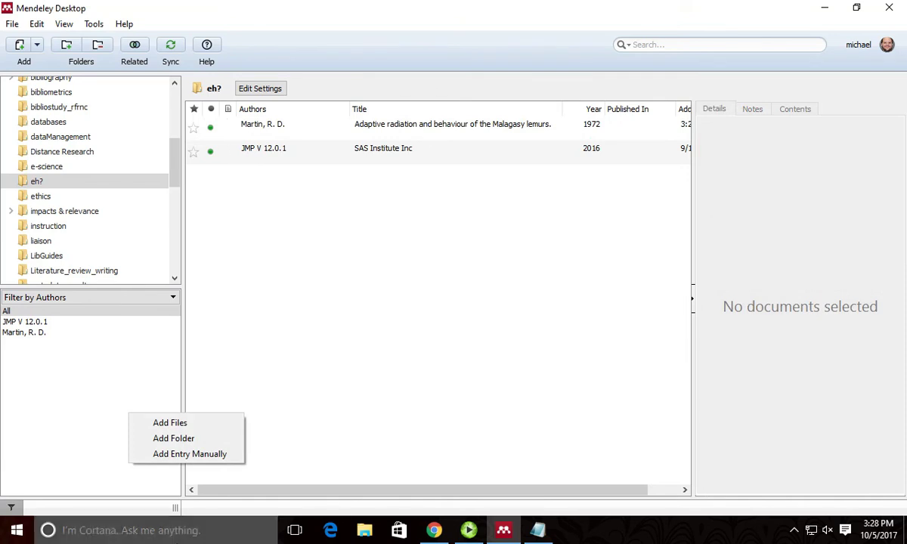
Step: Switch to the browser, search for "web of science" in a new tab, and open Web of Science from the results
left_click(434, 530)
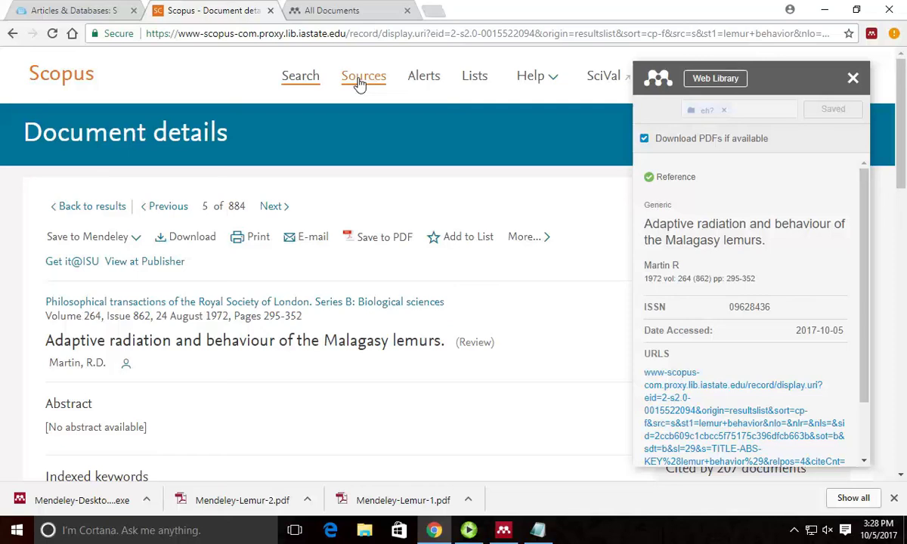
left_click(434, 20)
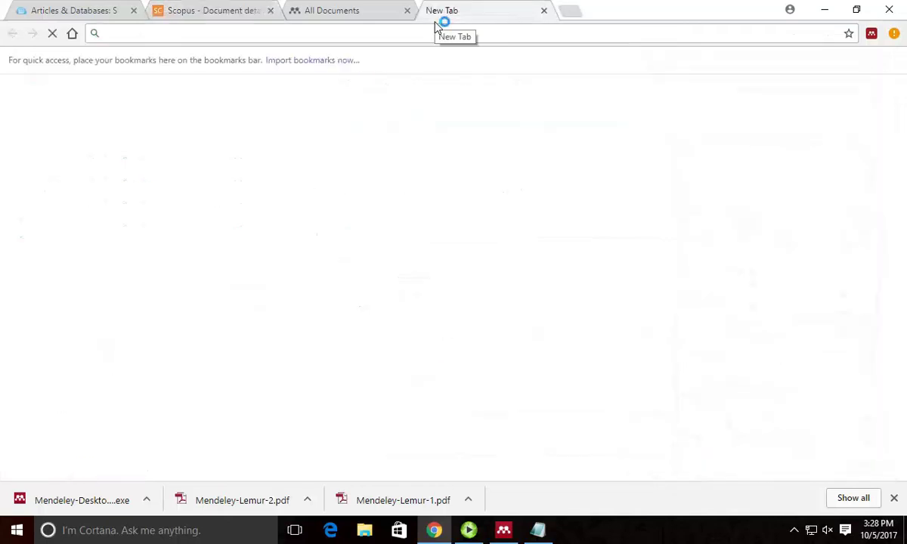
type("web of ")
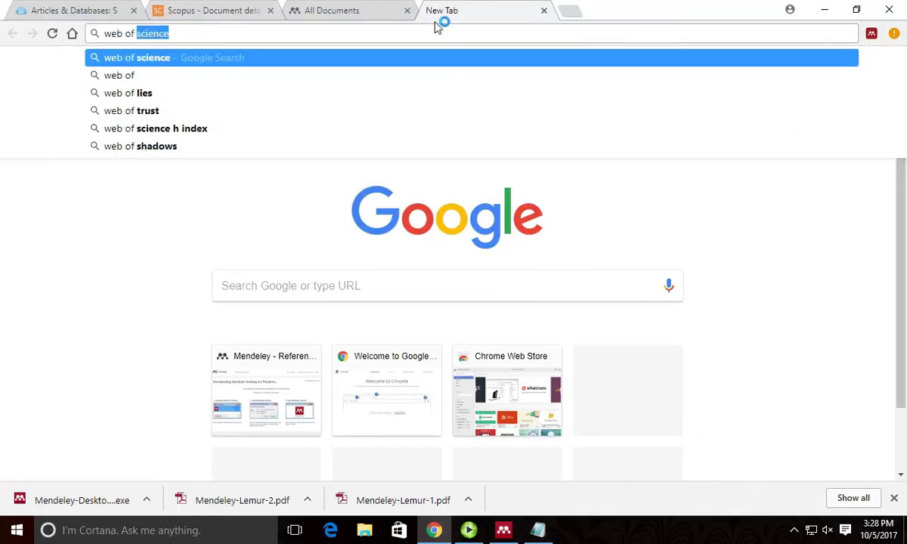
type("science")
key("Return")
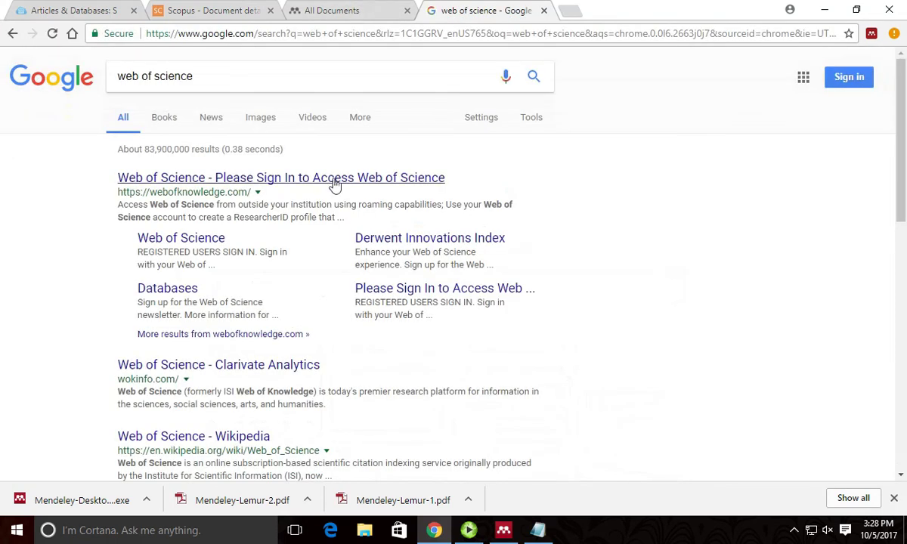
left_click(143, 239)
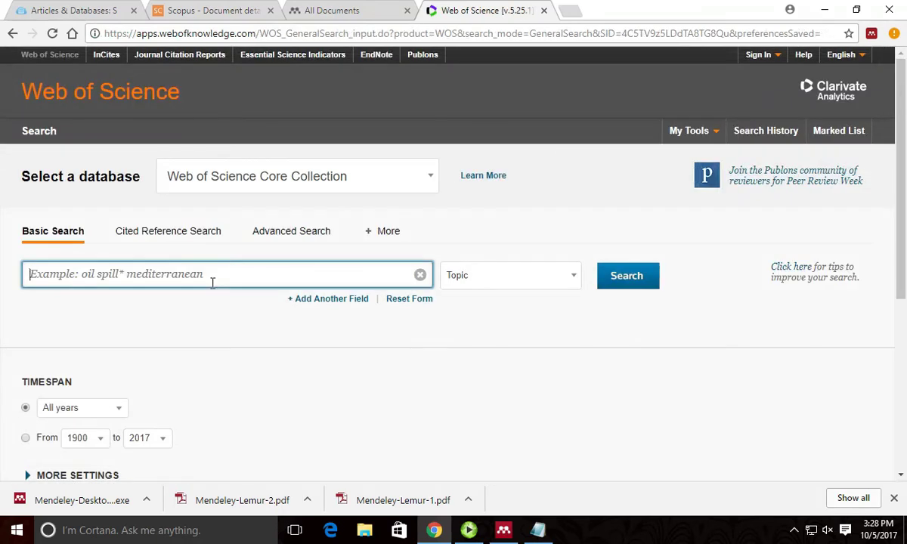
Step: Search the Web of Science Core Collection by topic for "lemur behavior" and look through the results
type("lemur")
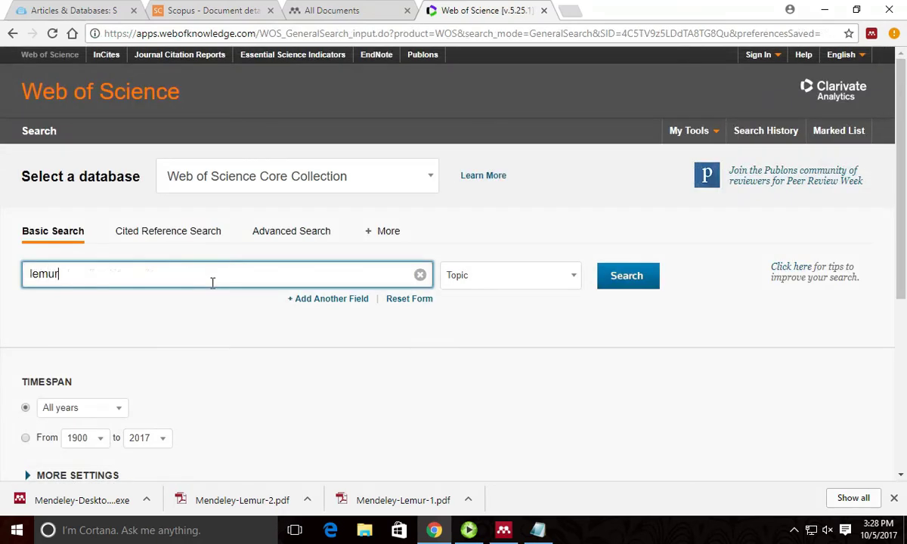
type(" behavior")
key("Return")
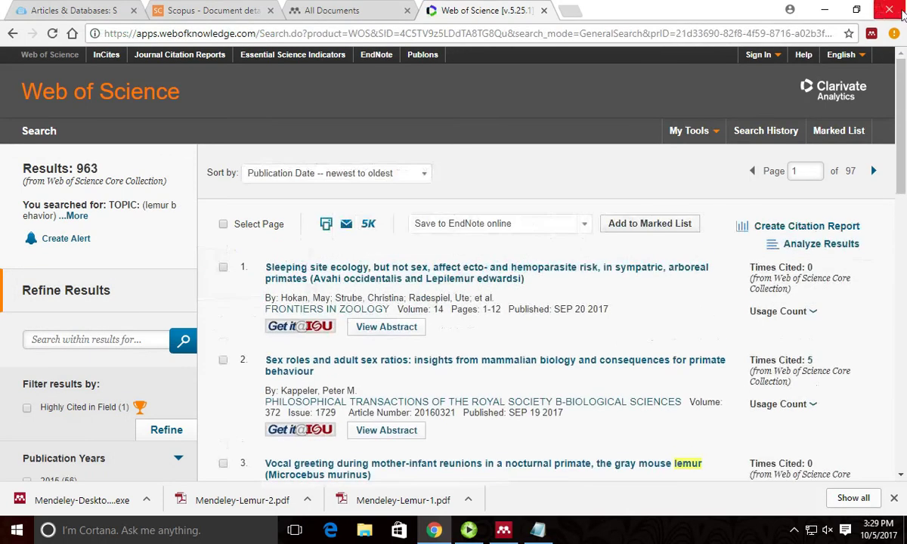
scroll(701, 239, "down", 5)
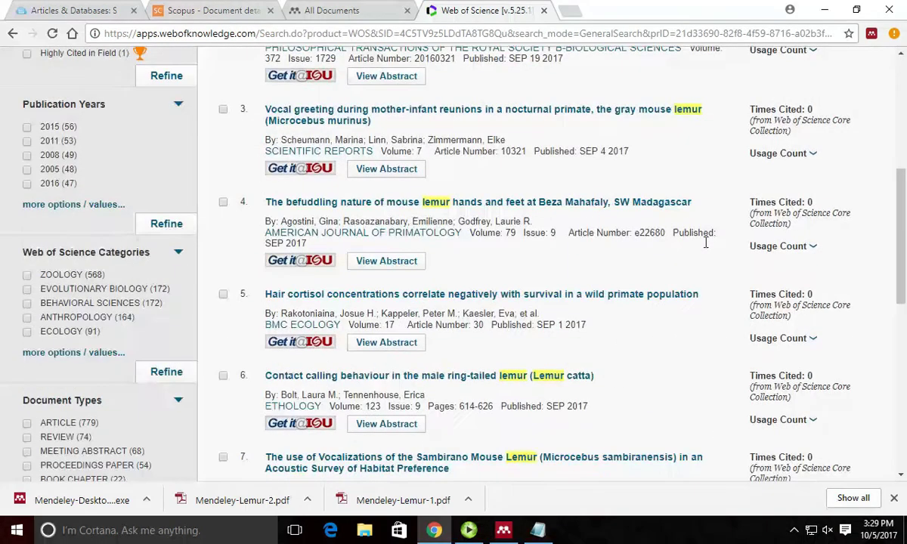
scroll(705, 242, "up", 1)
Step: Save all ten references detected on the results page into the folder eh? with the Mendeley web importer
left_click(872, 33)
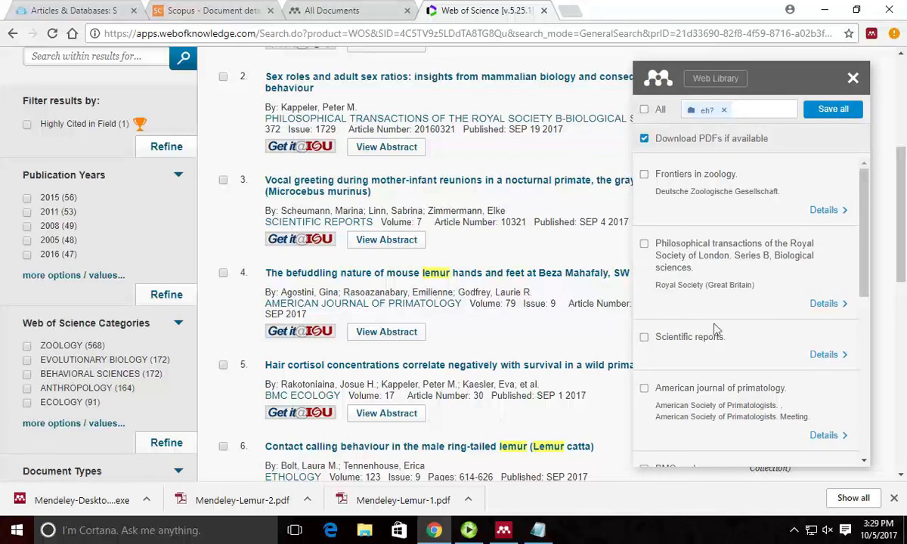
left_click_drag(866, 195, 859, 168)
scroll(499, 289, "down", 8)
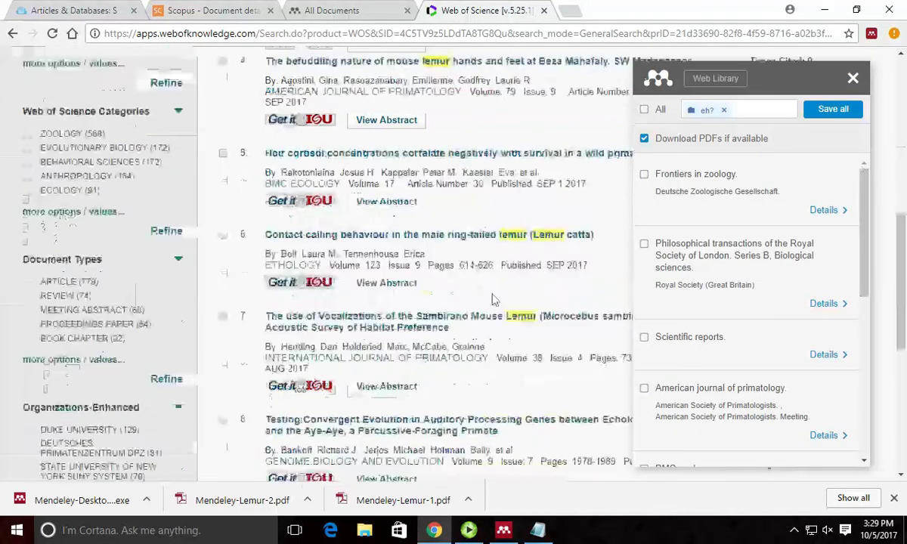
scroll(534, 295, "up", 1)
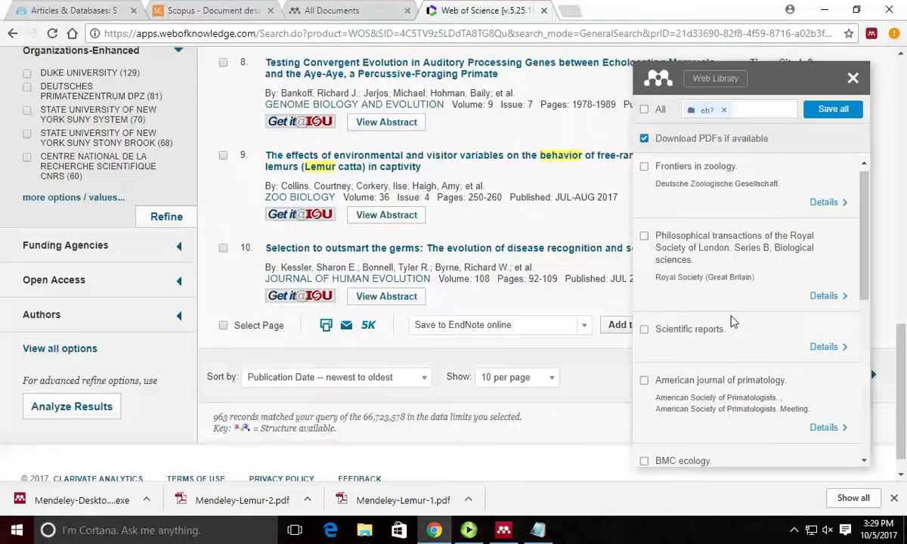
scroll(733, 320, "down", 5)
scroll(501, 302, "up", 7)
scroll(501, 302, "up", 4)
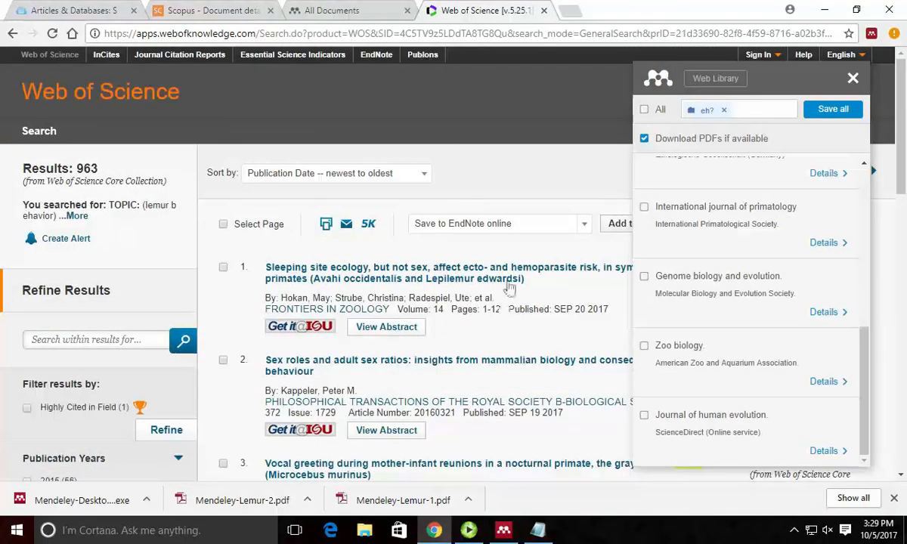
left_click(643, 110)
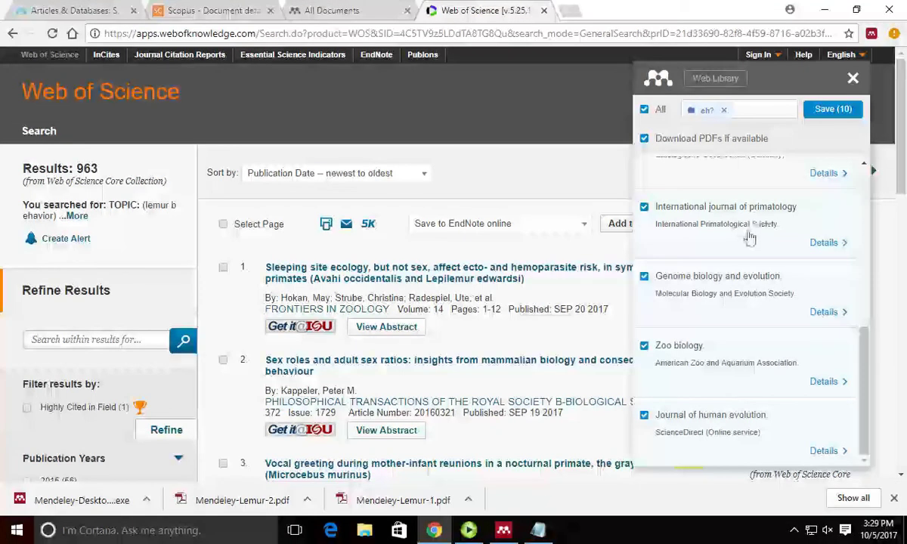
left_click(831, 112)
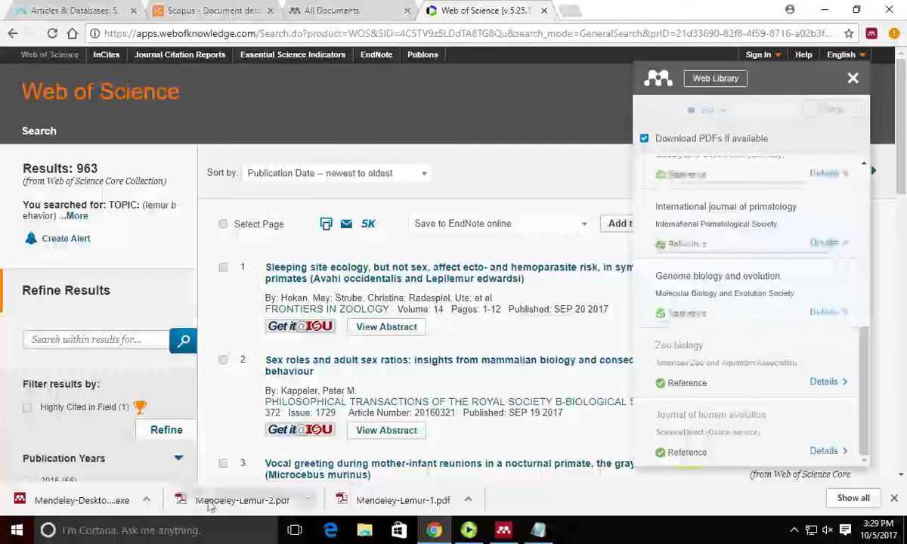
Step: Switch to Mendeley Desktop and synchronise the library to bring in the Web of Science references
left_click(503, 531)
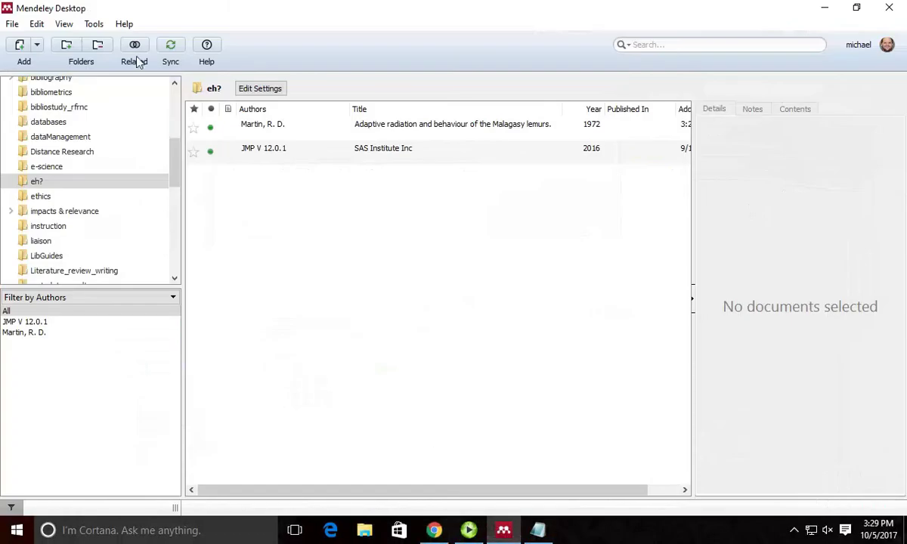
left_click(171, 47)
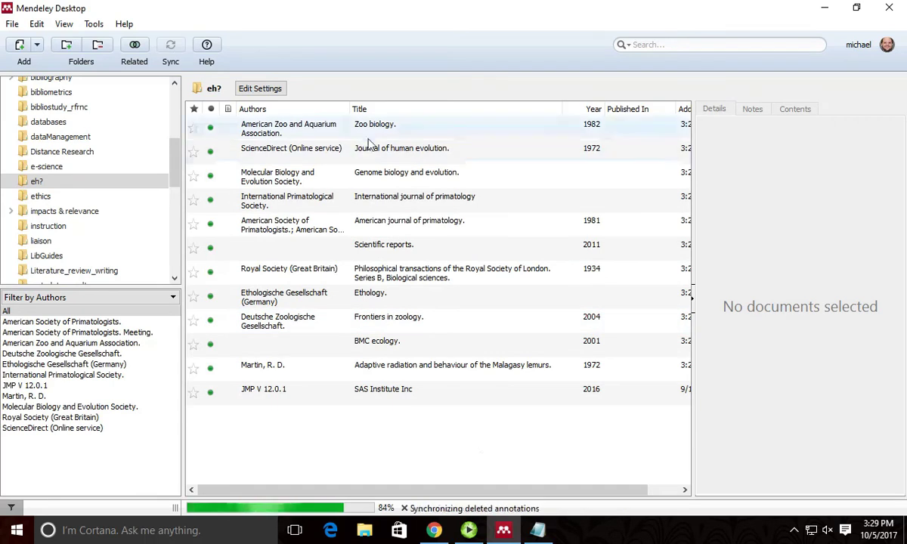
Step: Review the details of several imported journal entries in the folder eh? and compare them with the Web of Science results in the browser
left_click(394, 201)
left_click(387, 248)
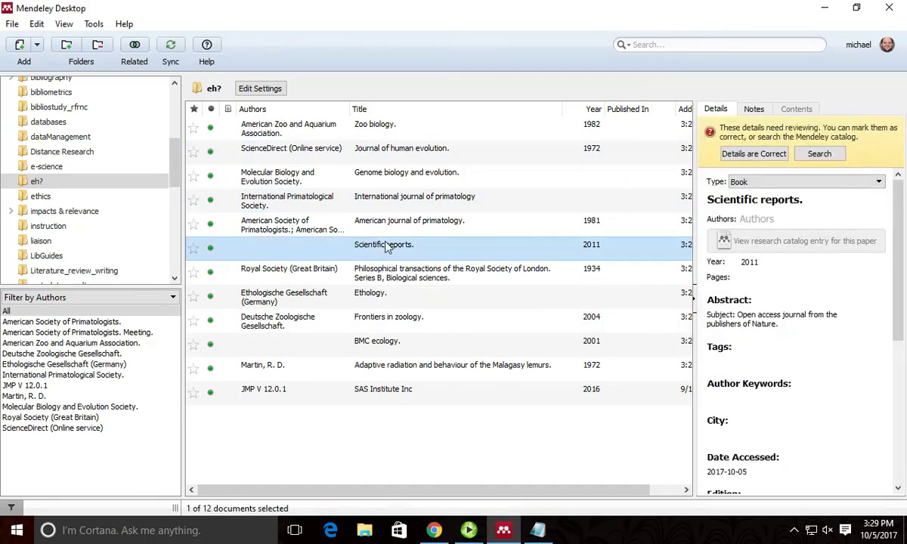
left_click(383, 271)
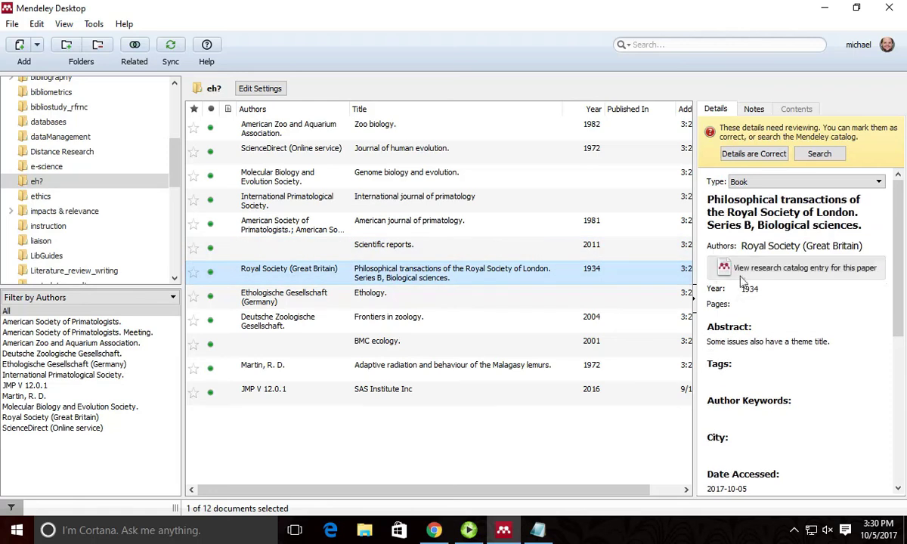
left_click(406, 208)
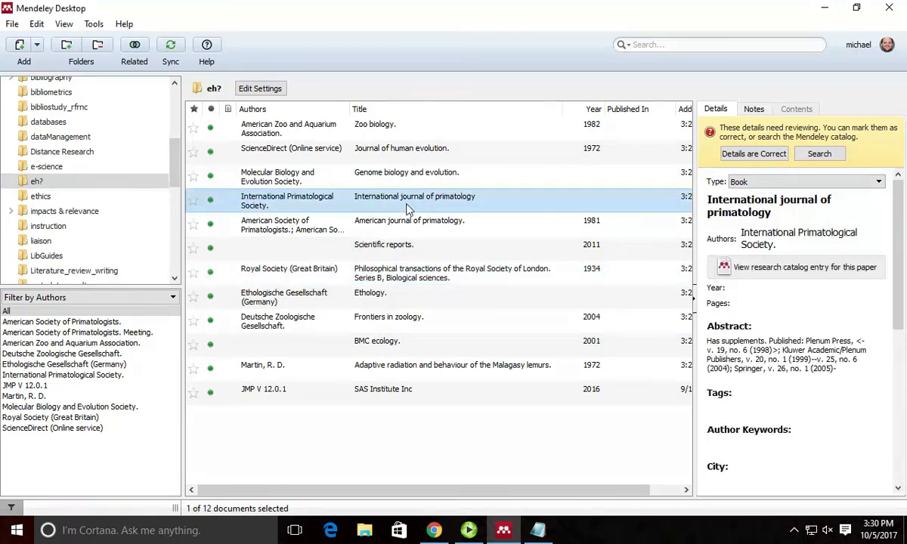
left_click(372, 182)
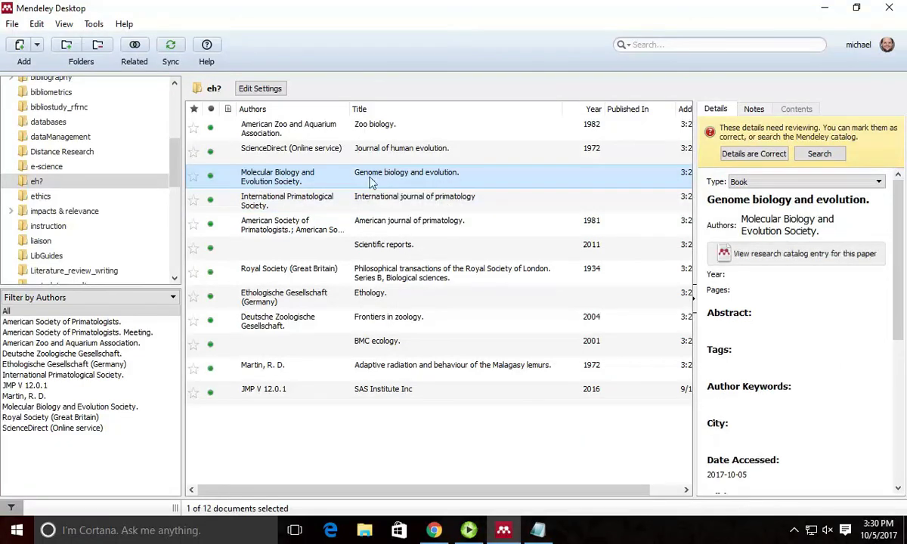
left_click(363, 155)
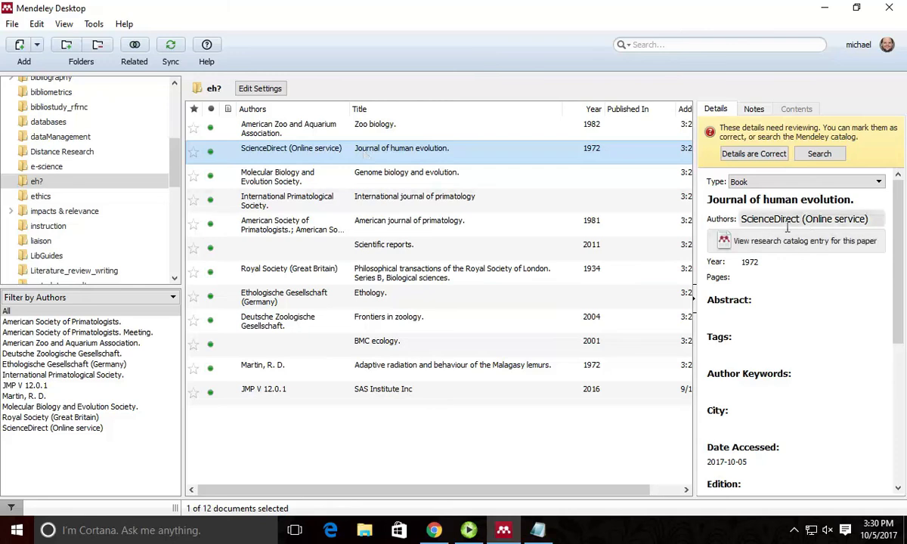
left_click(434, 531)
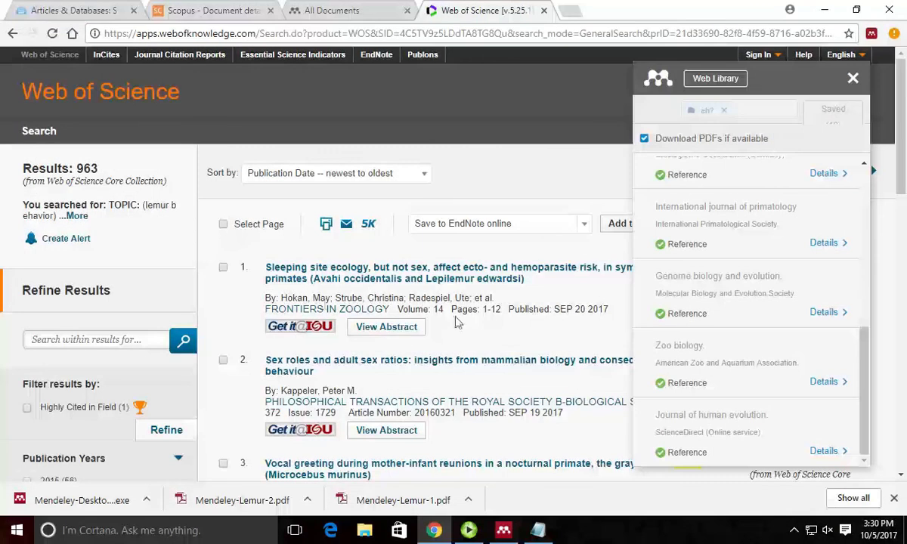
left_click(503, 531)
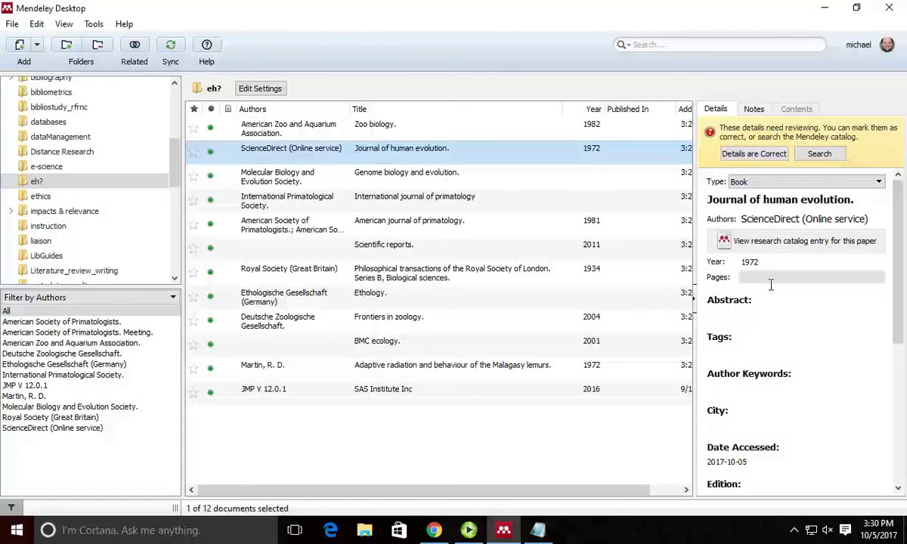
Step: Return to the browser, close the web importer, and open the record "Hair cortisol concentrations correlate negatively with survival in a wild primate population"
left_click(431, 532)
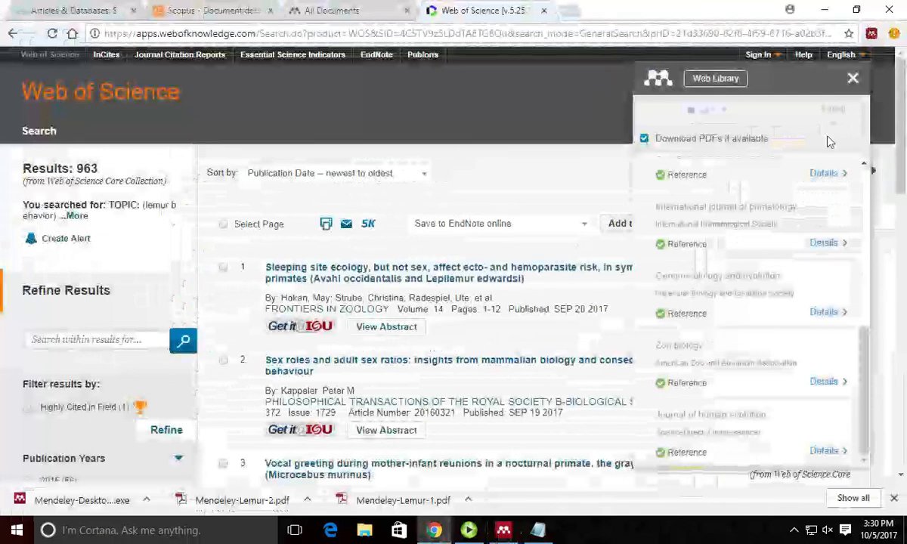
left_click(853, 77)
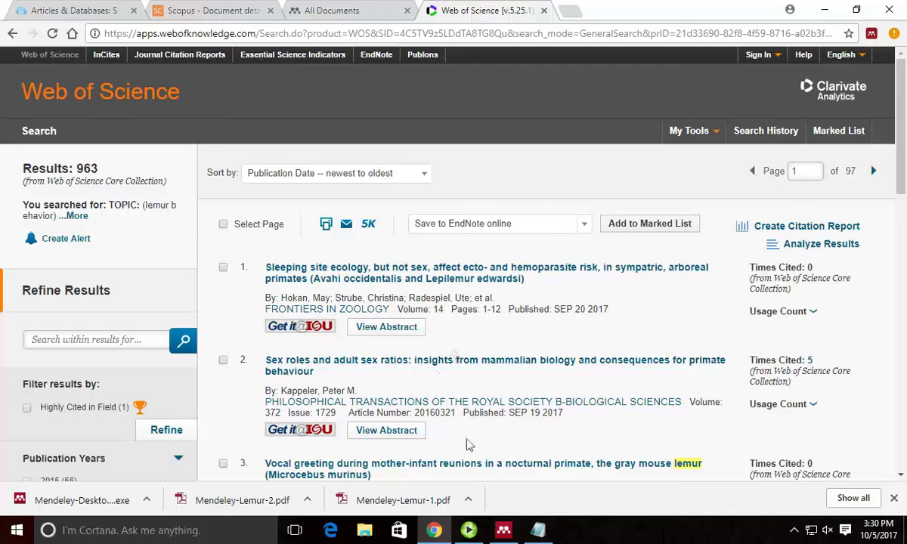
scroll(488, 430, "down", 5)
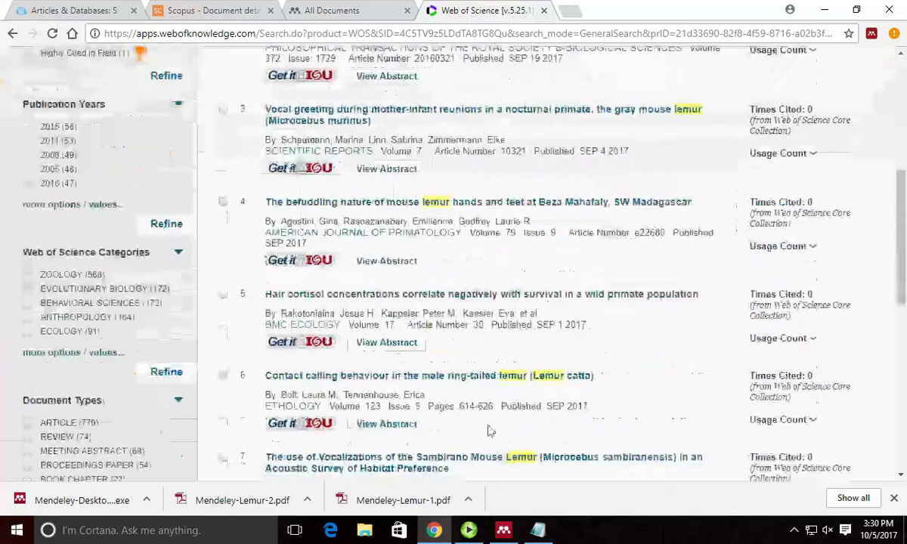
left_click(463, 297)
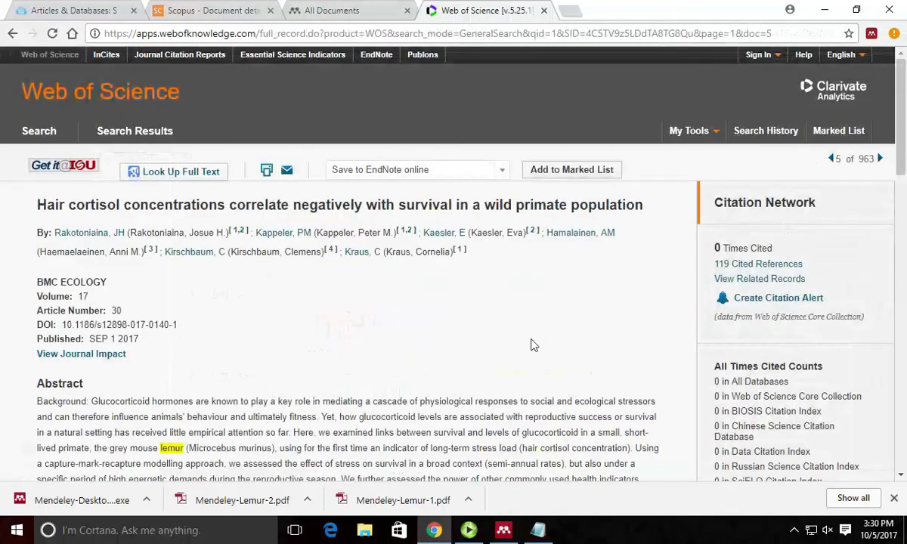
Step: Save only the hair cortisol article, not the BMC ecology entry, into the folder eh? with the Mendeley web importer
left_click(871, 34)
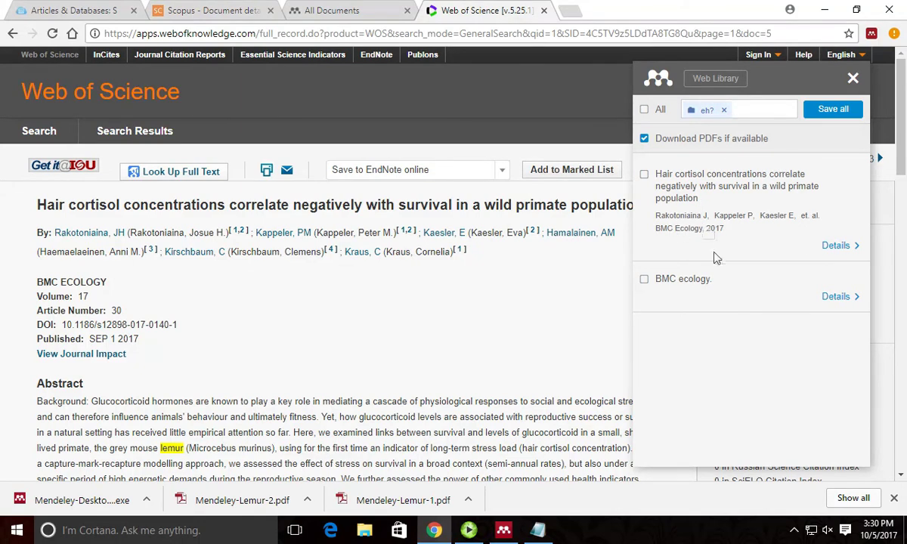
left_click(644, 174)
left_click(830, 111)
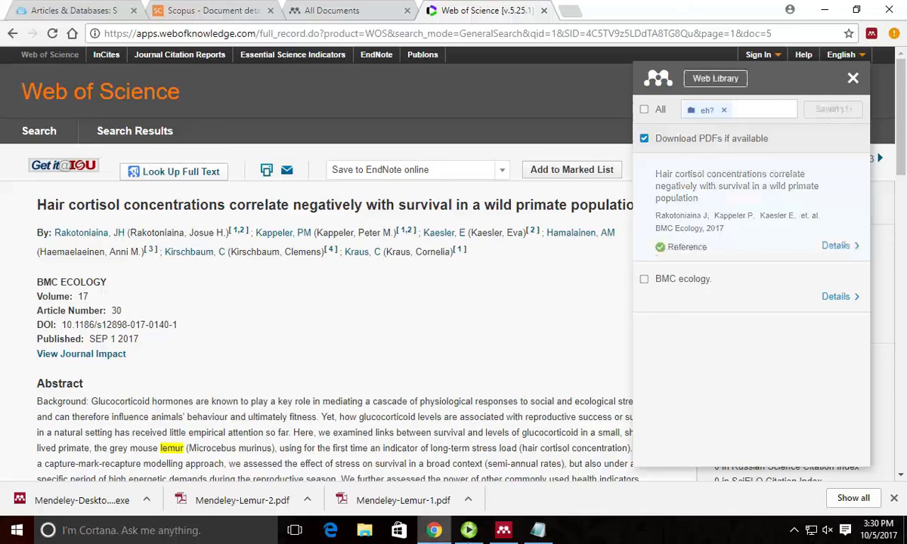
Step: Switch to Mendeley Desktop, synchronise the library, and check the folder eh? for duplicates
mouse_move(511, 534)
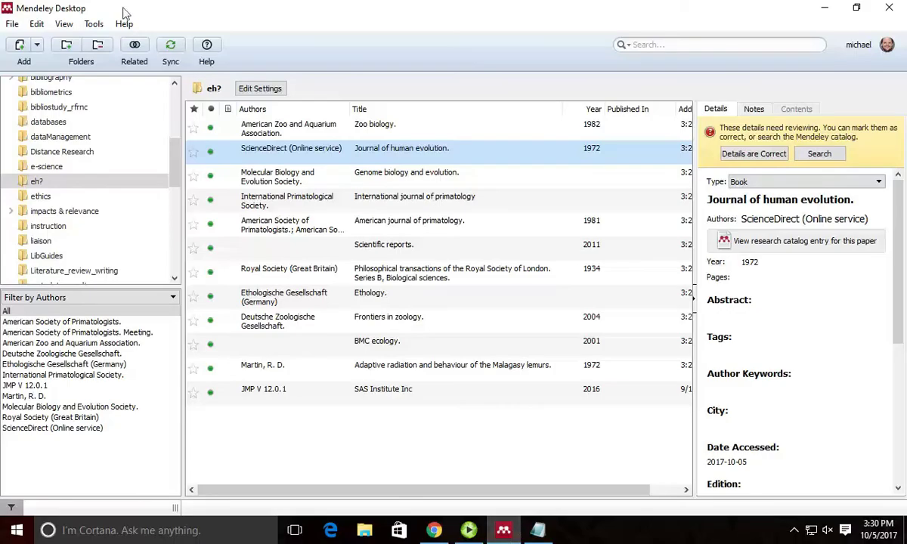
left_click(170, 57)
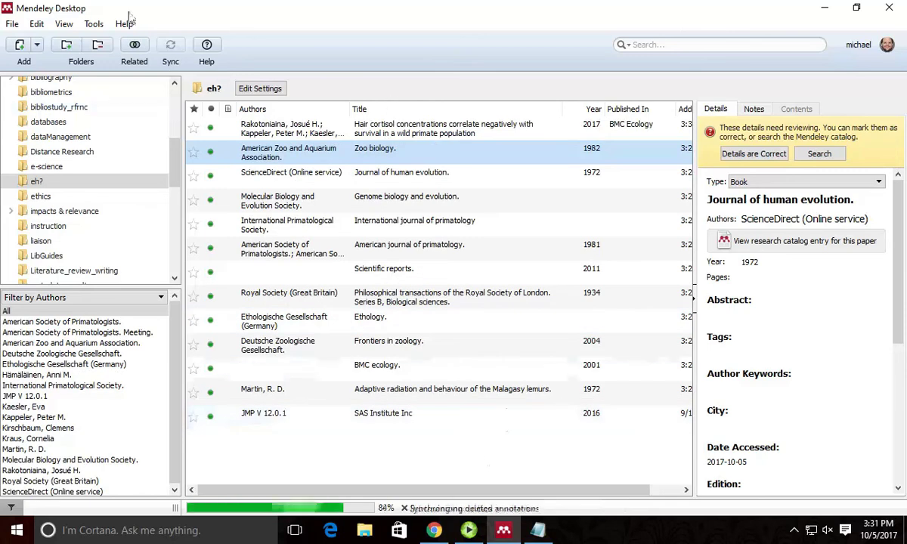
left_click(92, 25)
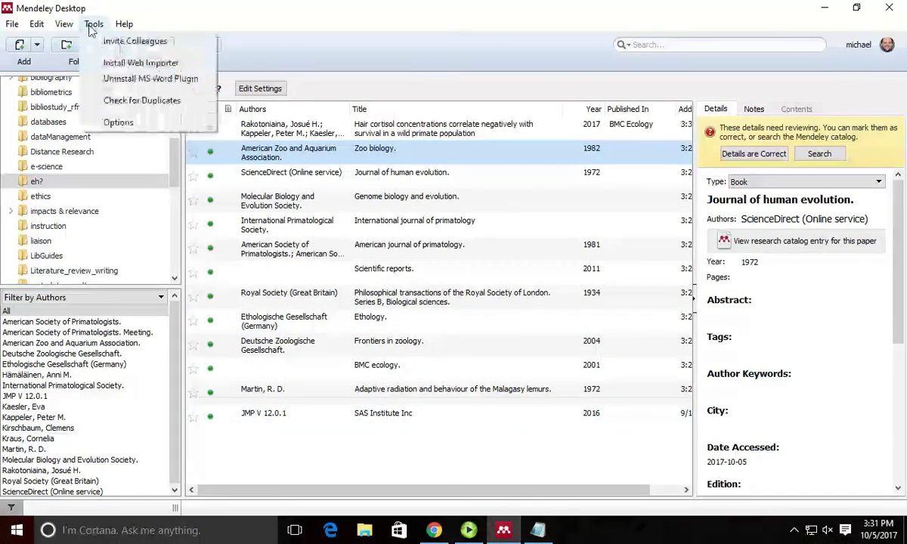
left_click(117, 101)
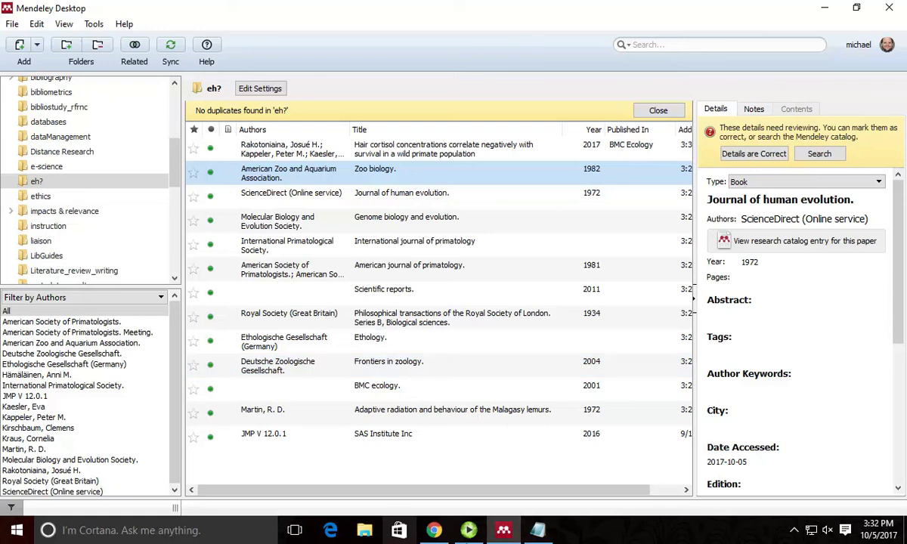
left_click(468, 530)
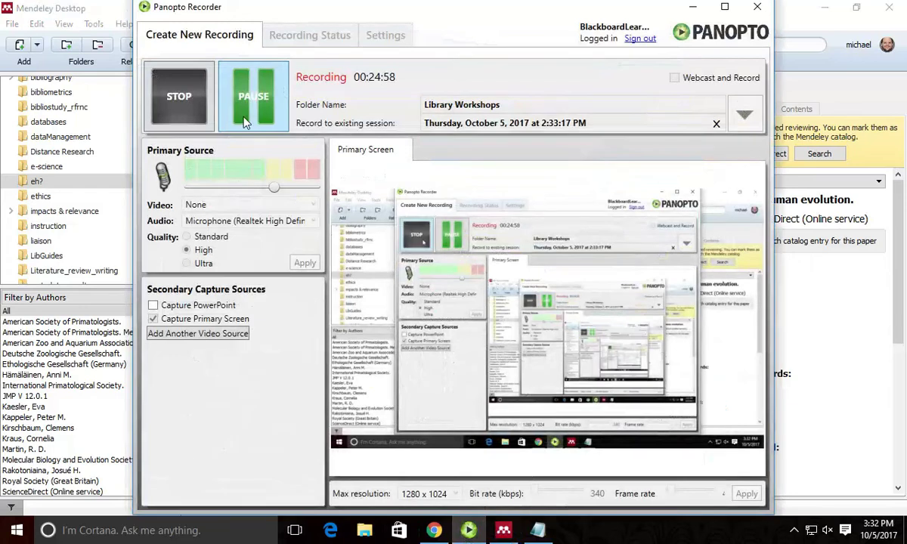